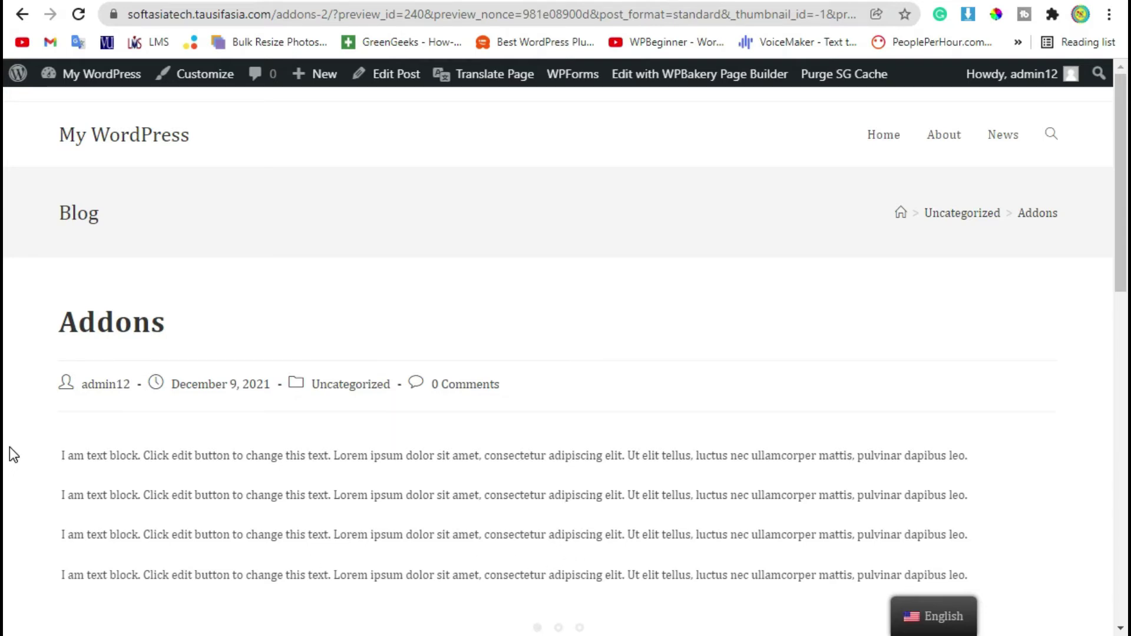
Step: Page through the Addons preview's pageable container, viewing its first, second and third pages
scroll(9, 458, "down", 4)
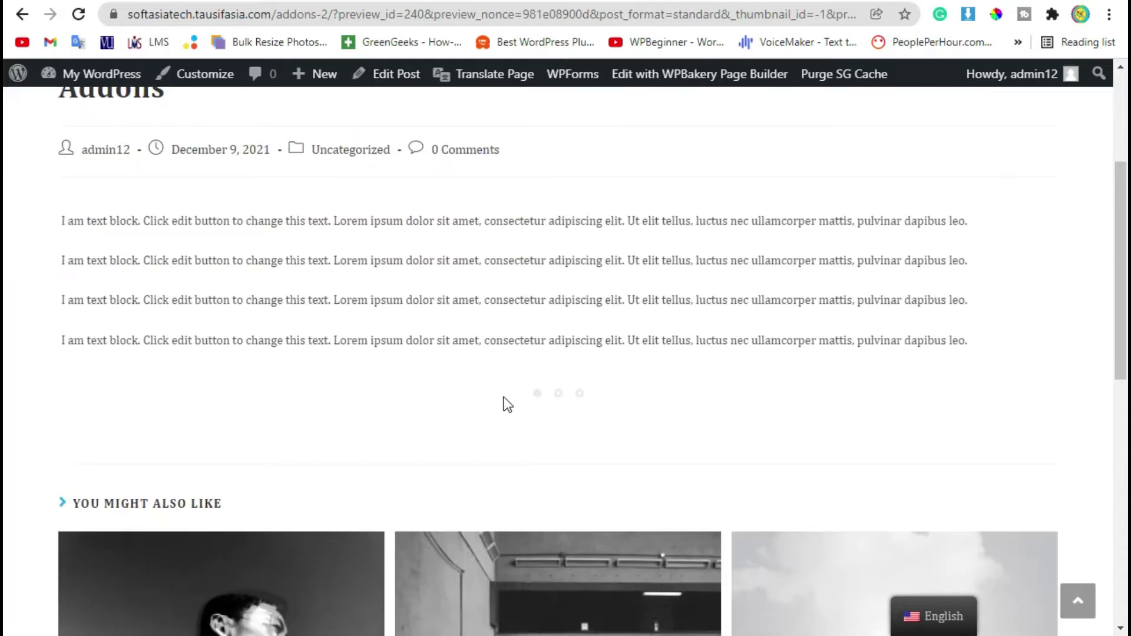
scroll(554, 407, "down", 2)
left_click(580, 440)
scroll(430, 412, "up", 6)
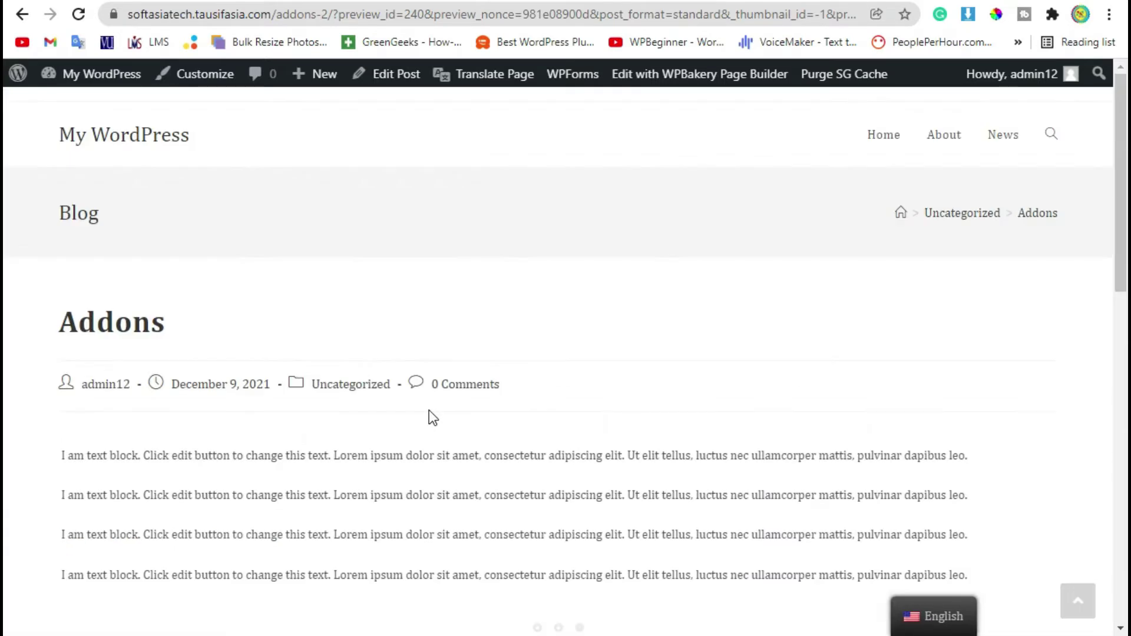
scroll(429, 411, "down", 2)
scroll(533, 474, "down", 2)
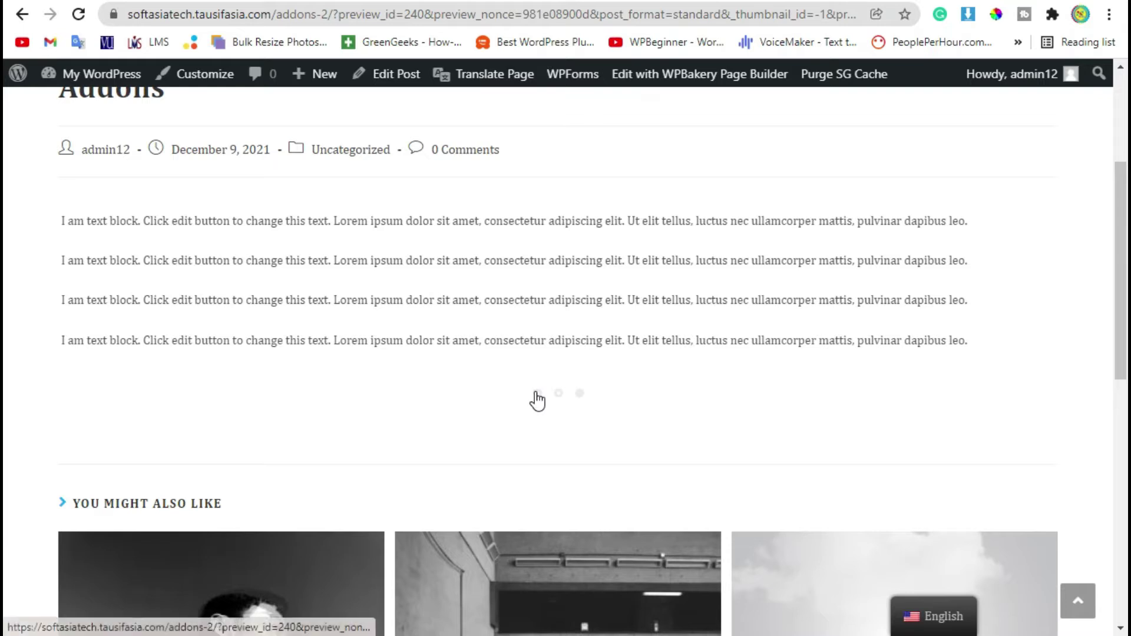
left_click(535, 393)
left_click(557, 393)
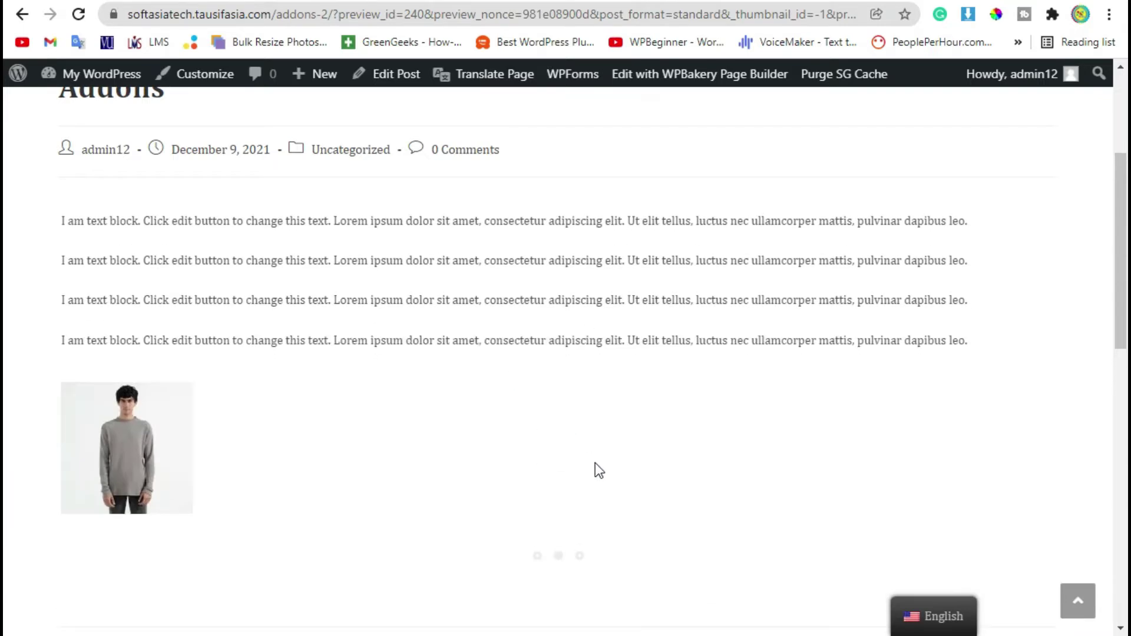
scroll(595, 462, "down", 4)
left_click(579, 323)
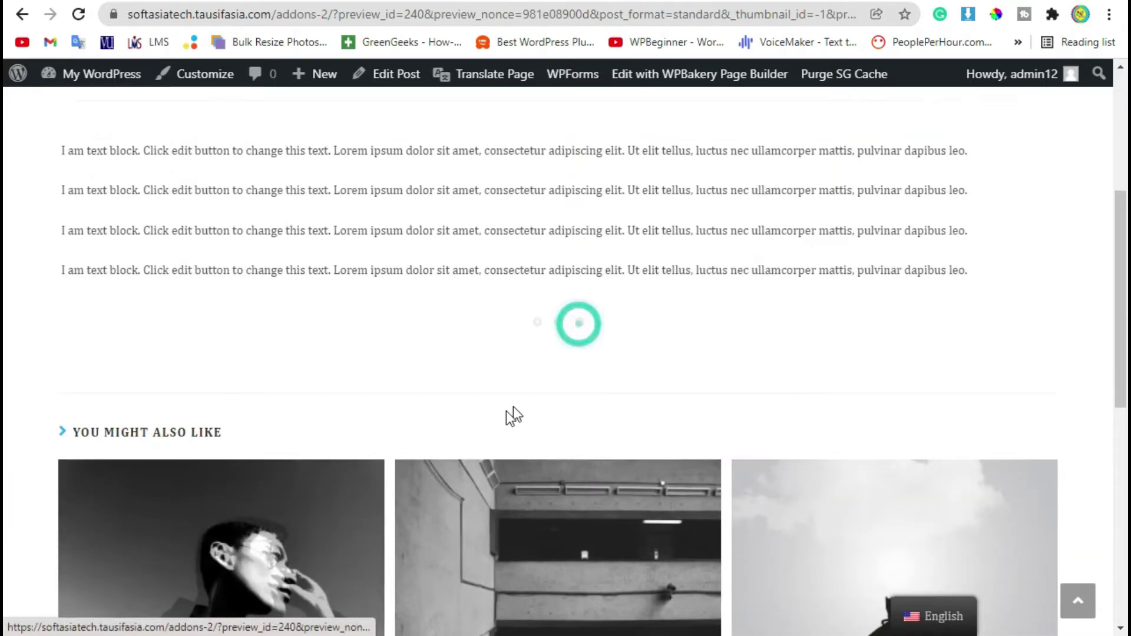
scroll(489, 419, "up", 4)
scroll(646, 475, "down", 2)
left_click(558, 439)
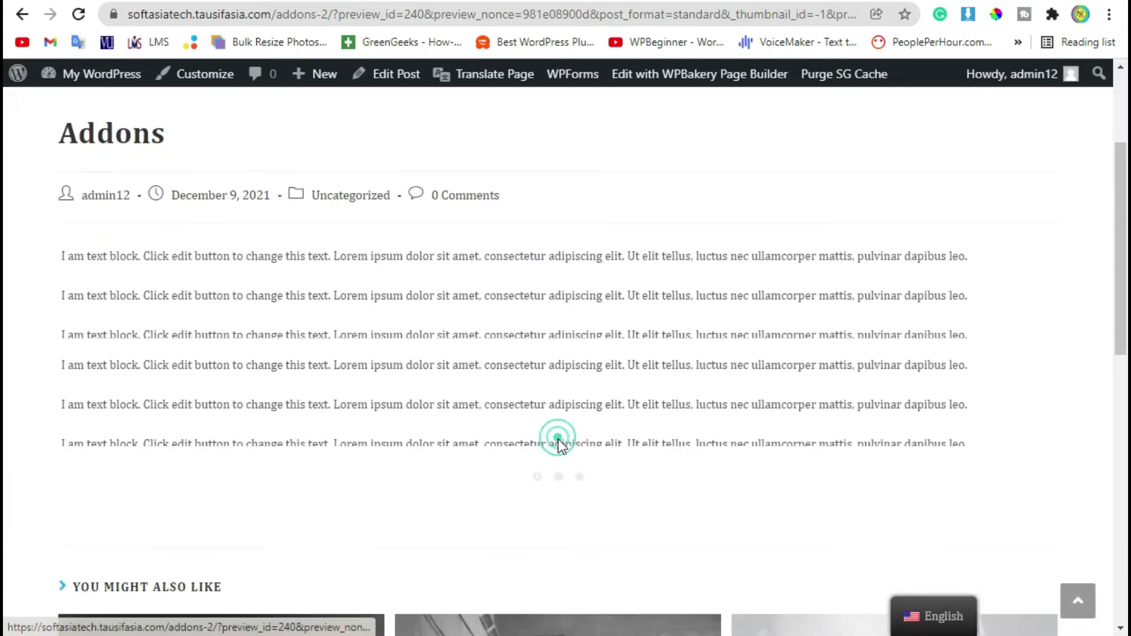
scroll(436, 454, "down", 2)
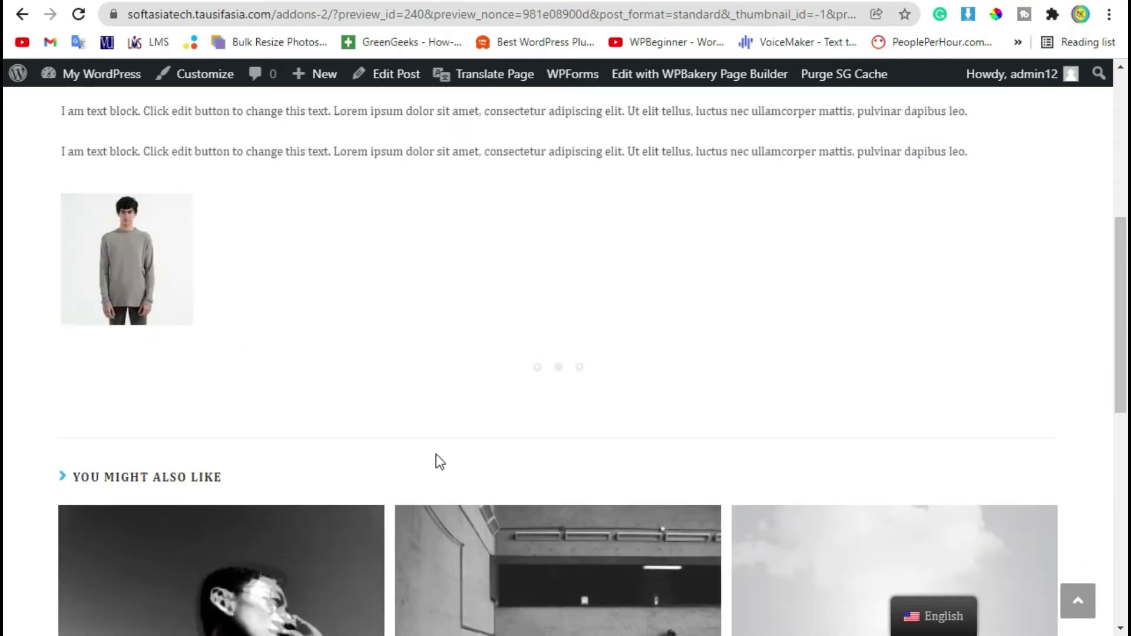
left_click(537, 367)
Step: Select and deselect the four text blocks, then page to the second and third pages again
scroll(443, 423, "up", 5)
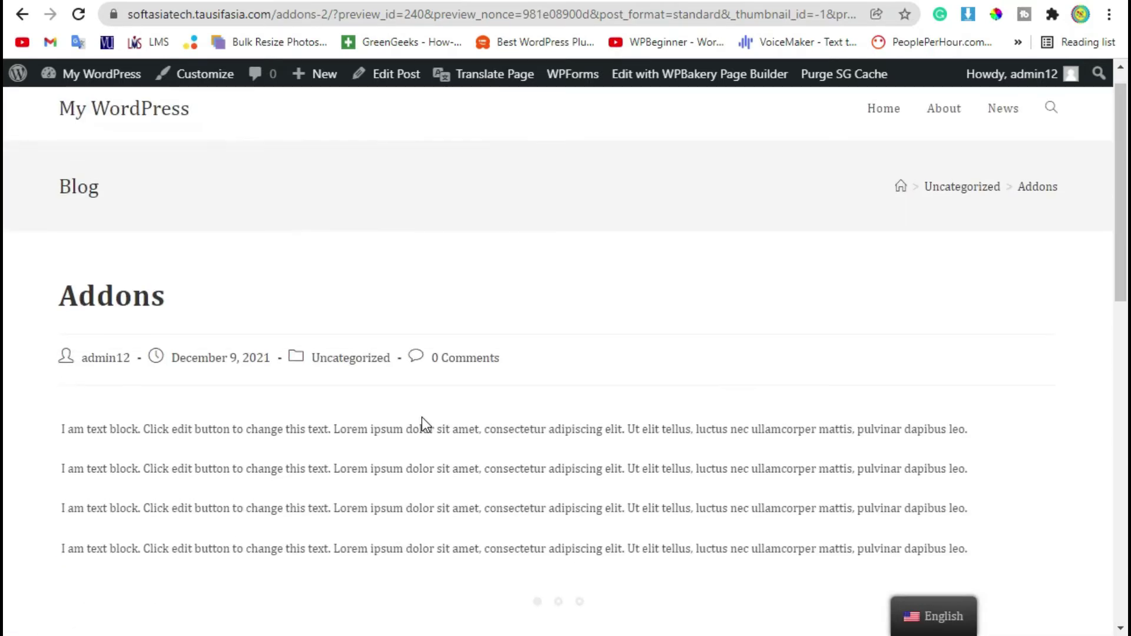
scroll(813, 427, "down", 2)
left_click_drag(977, 435, 2, 297)
left_click(87, 334)
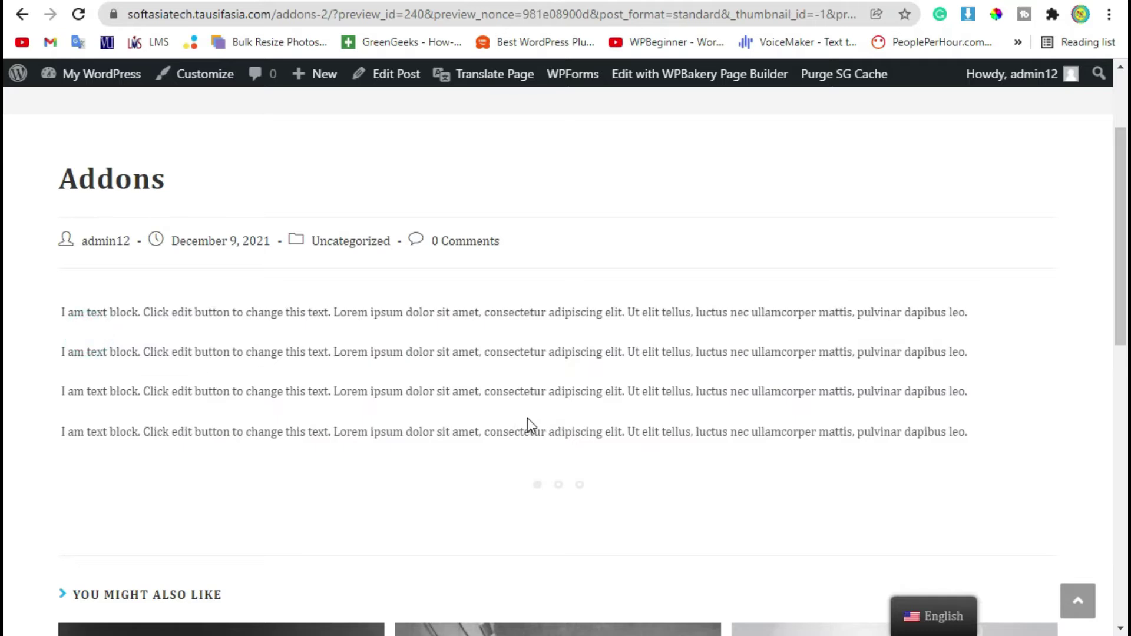
left_click(559, 487)
scroll(575, 489, "down", 4)
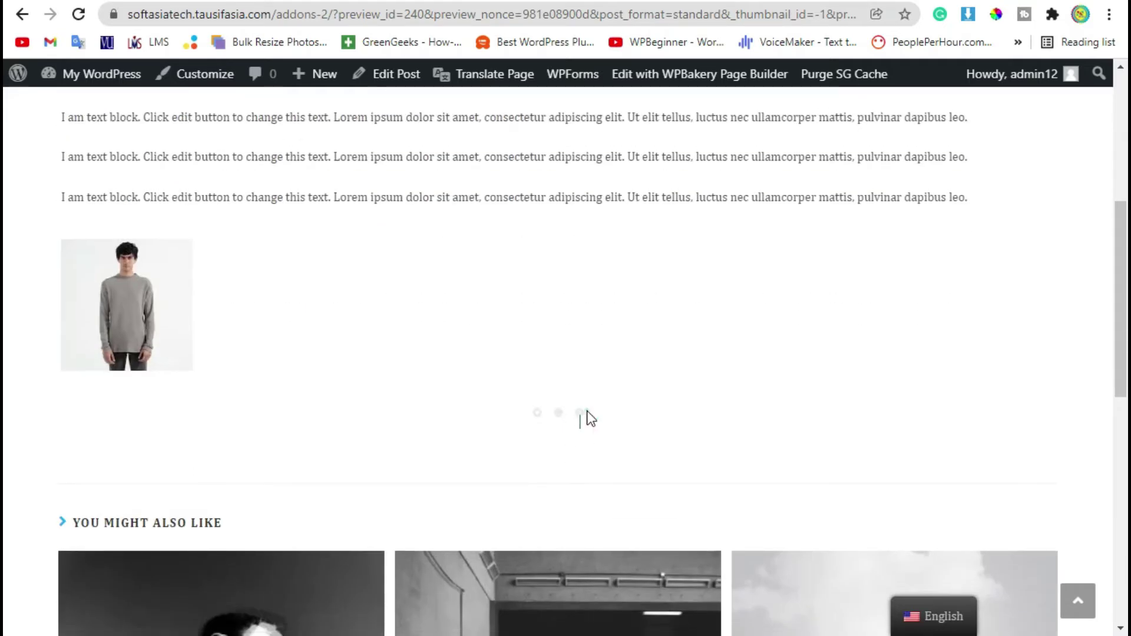
left_click(586, 413)
scroll(576, 457, "up", 4)
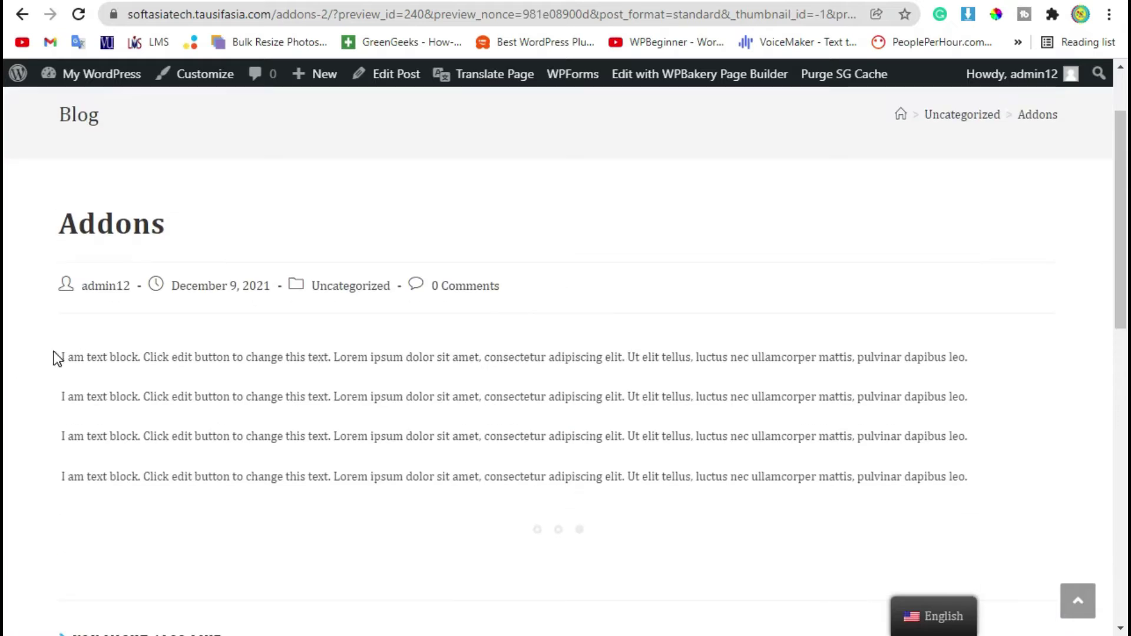
left_click_drag(56, 357, 966, 478)
left_click(964, 478)
scroll(170, 414, "up", 2)
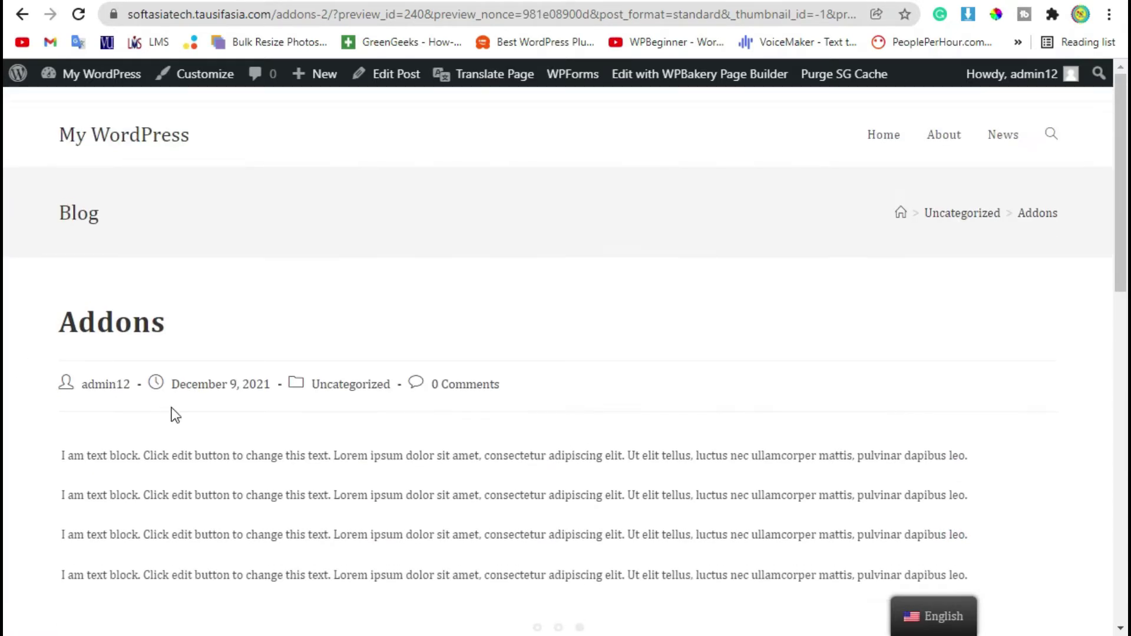
Step: Go to the site Dashboard, then start a new post via Posts > Add New
mouse_move(71, 79)
left_click(97, 104)
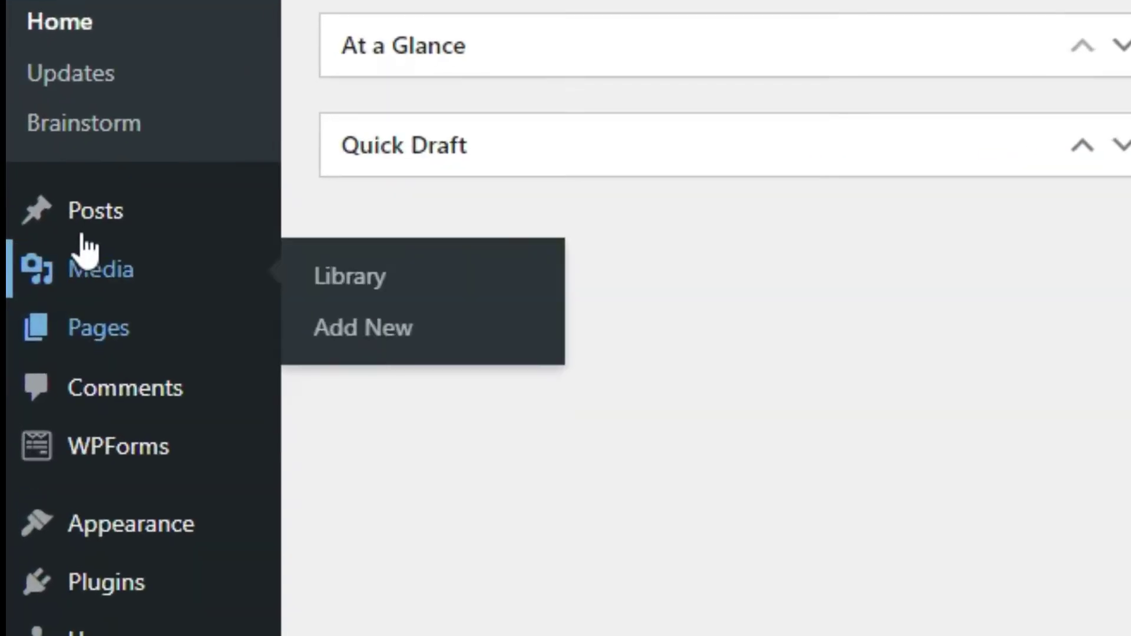
mouse_move(41, 248)
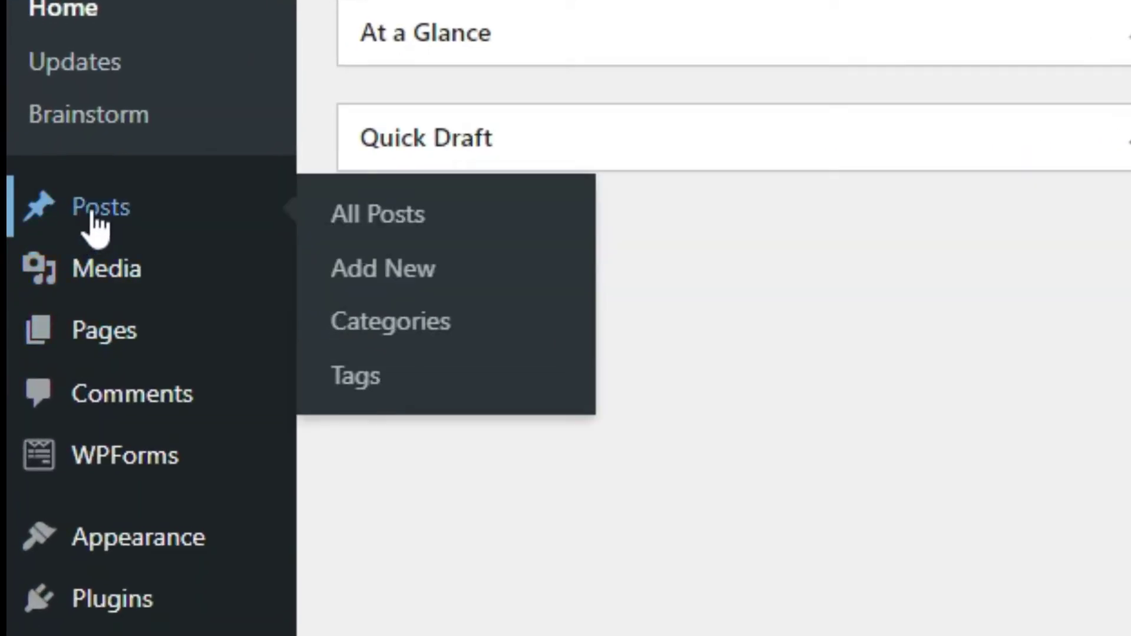
left_click(386, 273)
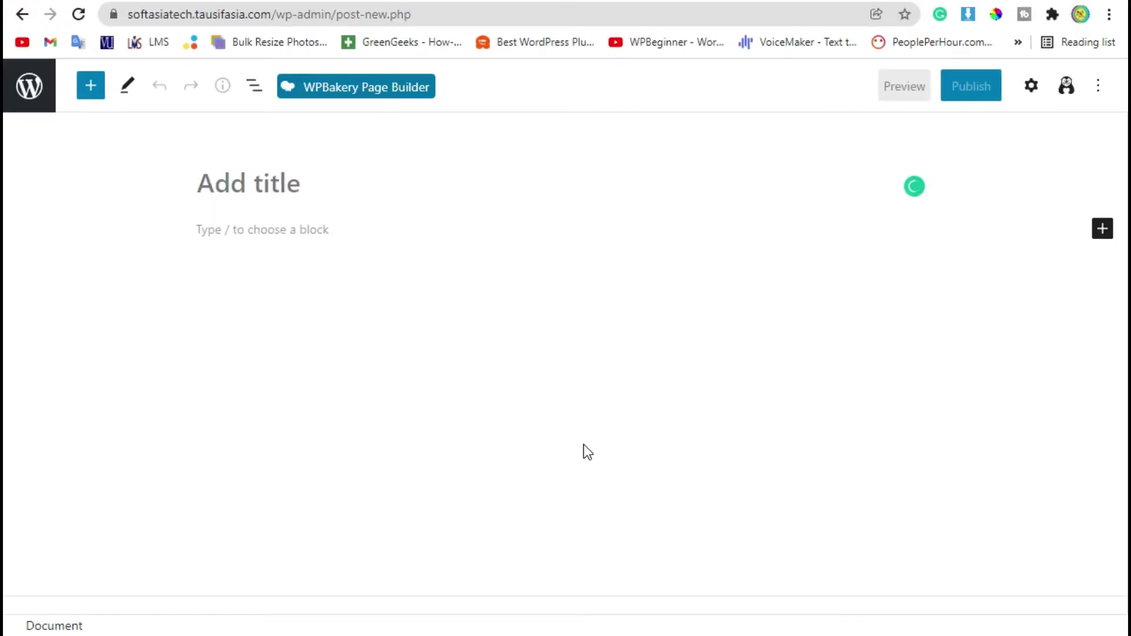
Step: Title the new post 'Pageable Container' and publish it, confirming in the pre-publish panel
type("P")
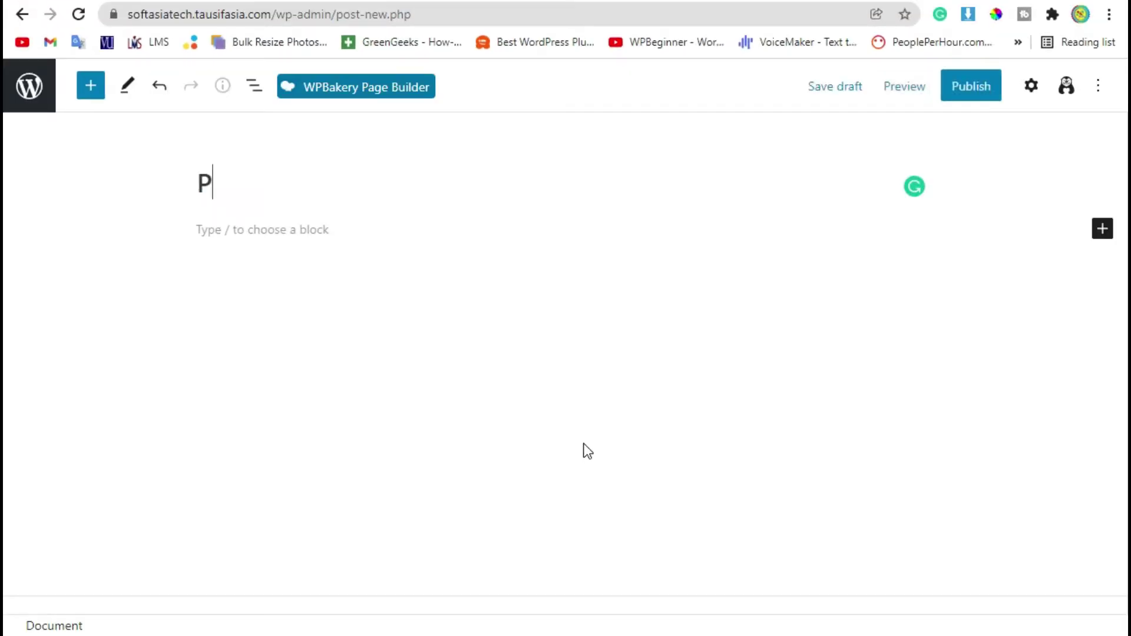
type("ageable ")
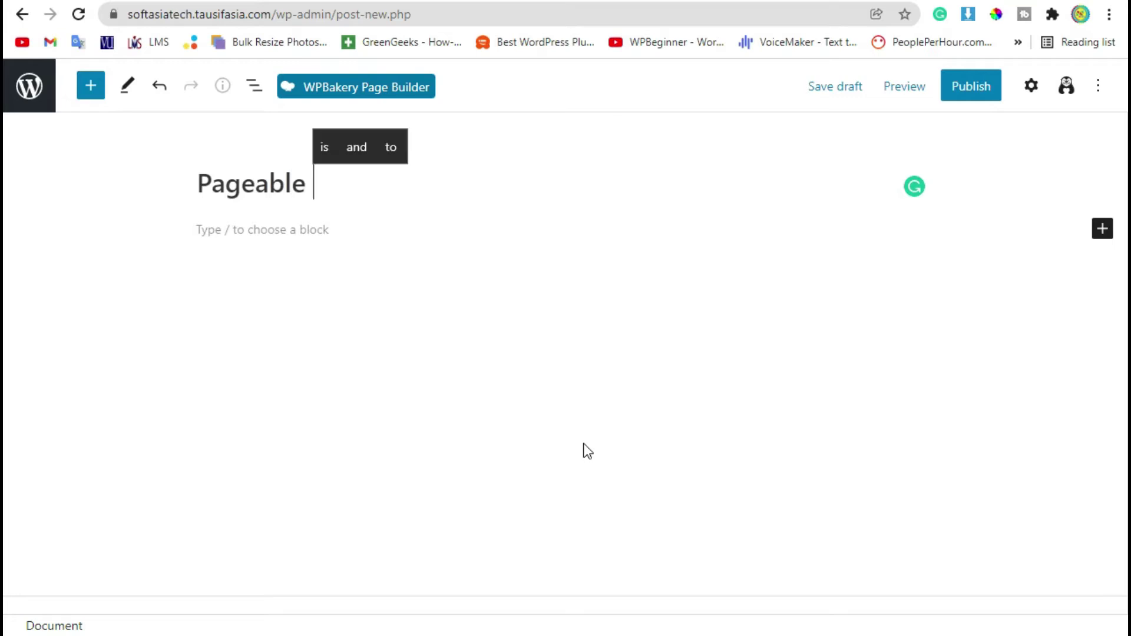
type("Counta")
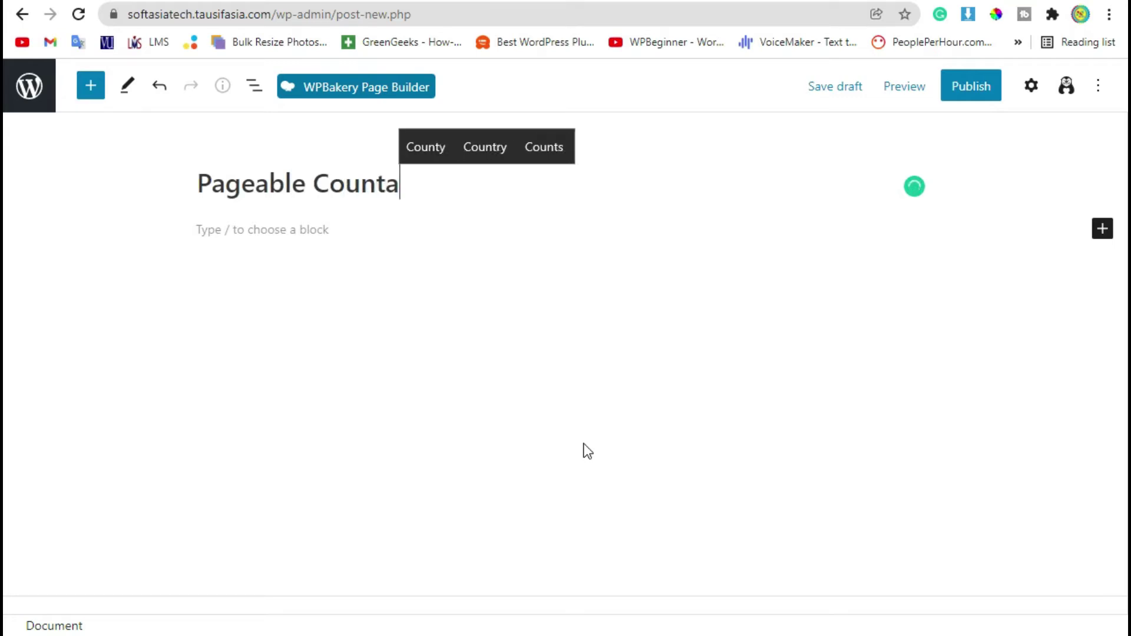
type("iner")
key("Tab")
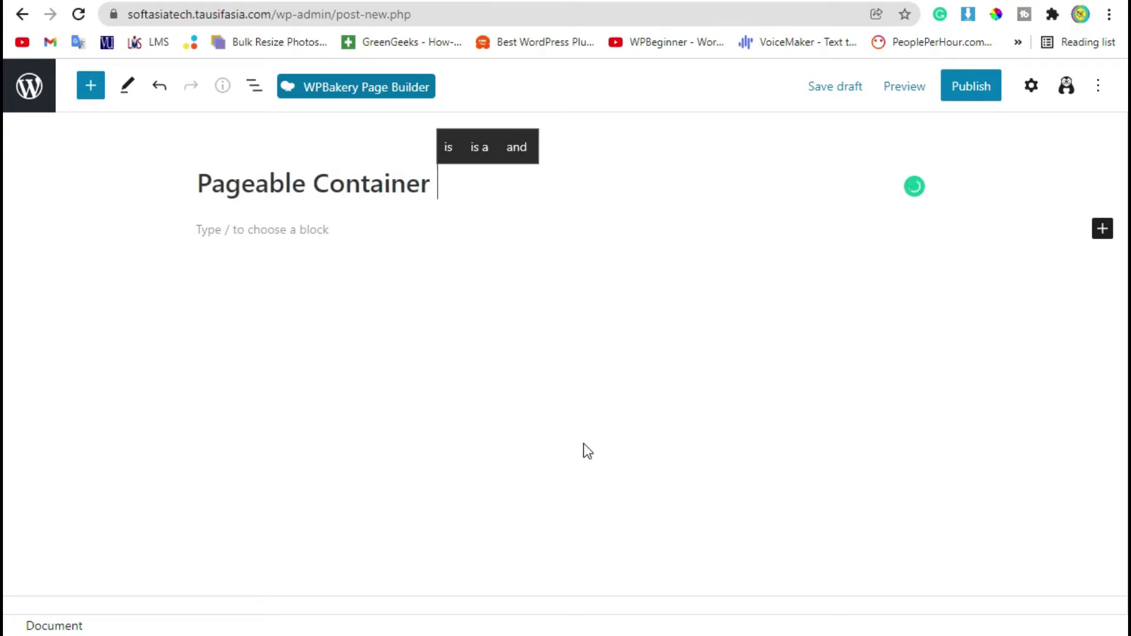
left_click(975, 96)
left_click(974, 96)
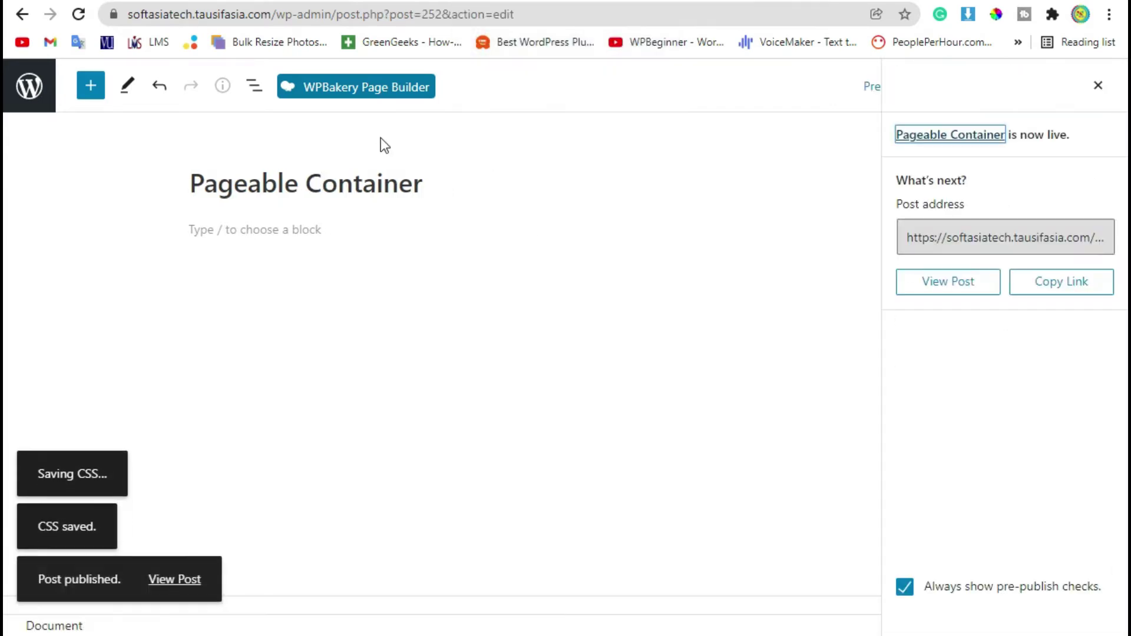
Step: Switch the post to the WPBakery Backend Editor and scroll to its empty builder panel
left_click(356, 88)
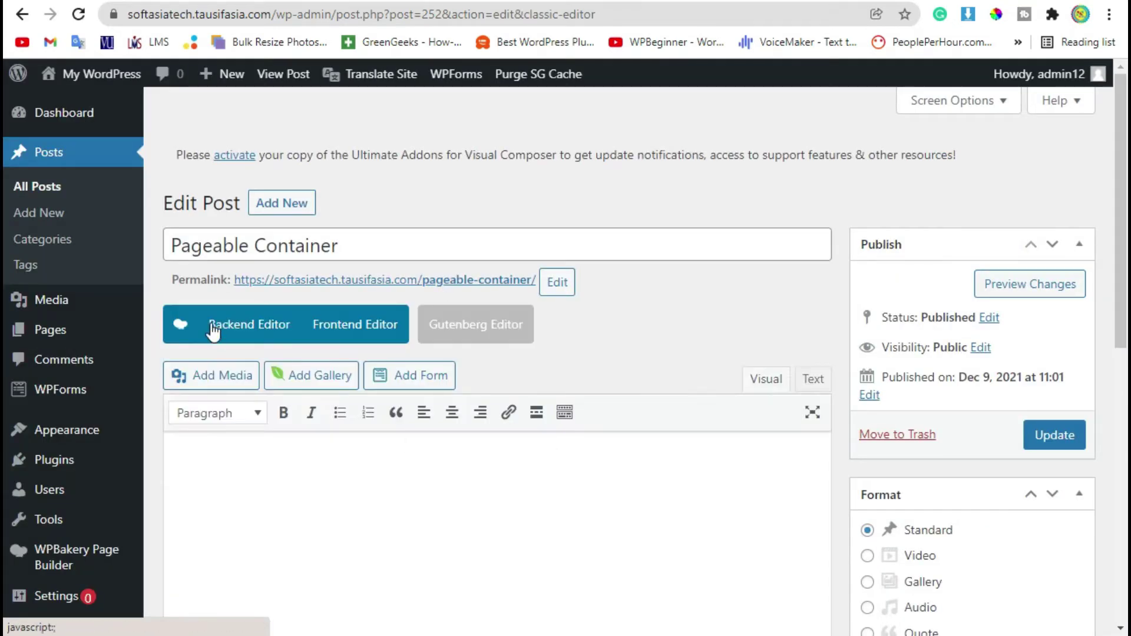
left_click(213, 331)
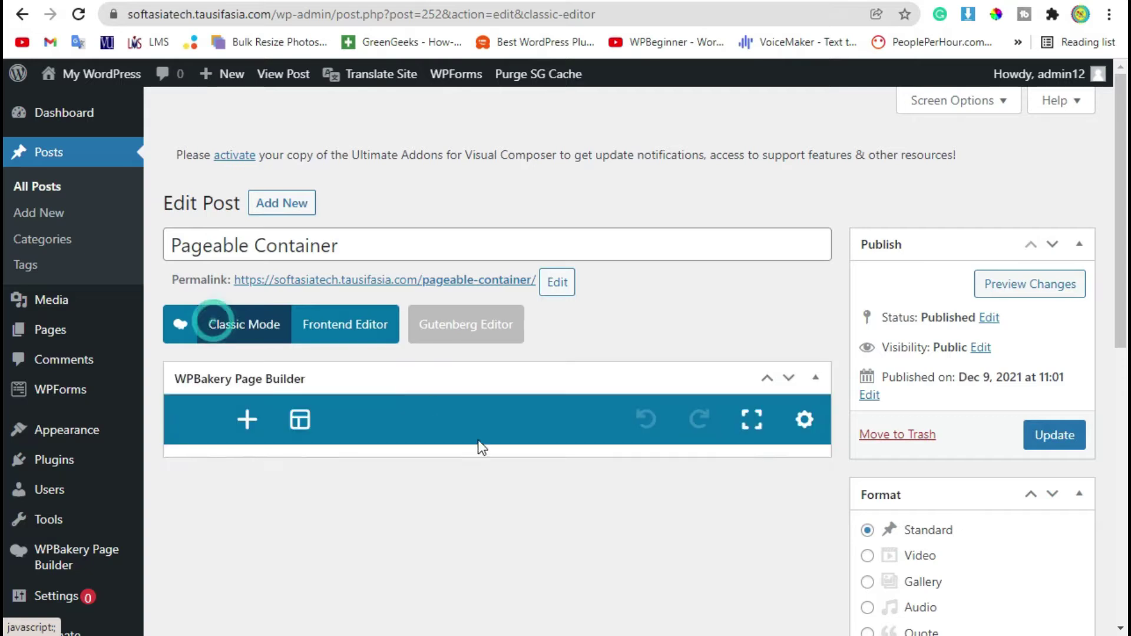
scroll(537, 505, "down", 4)
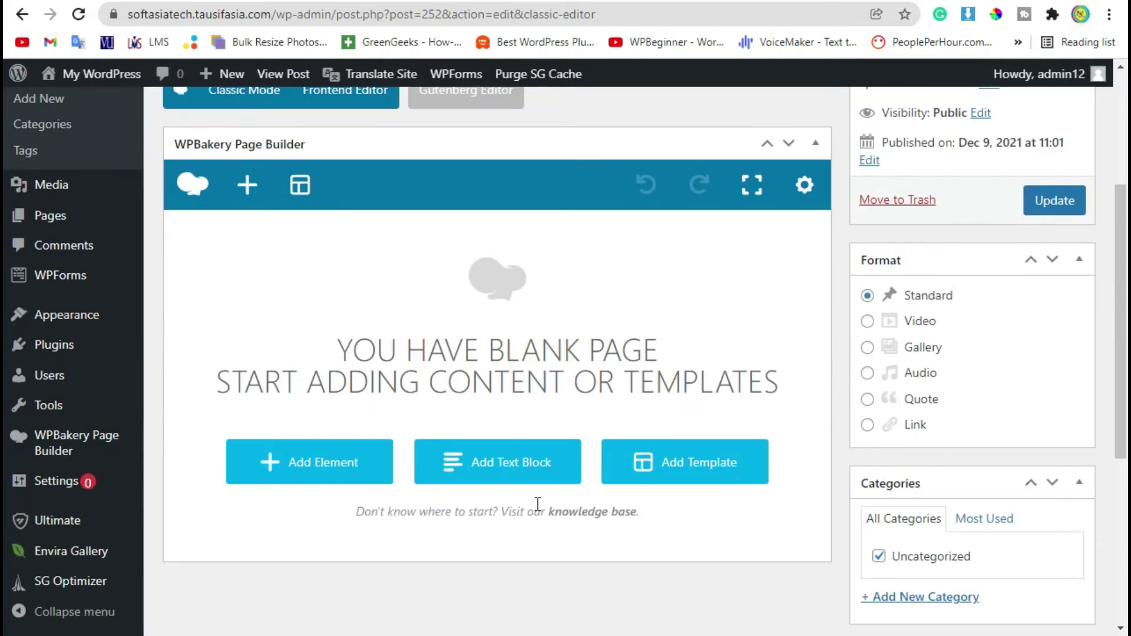
Step: Insert a Pageable Container element from the Add Element dialog's Content category
left_click(285, 470)
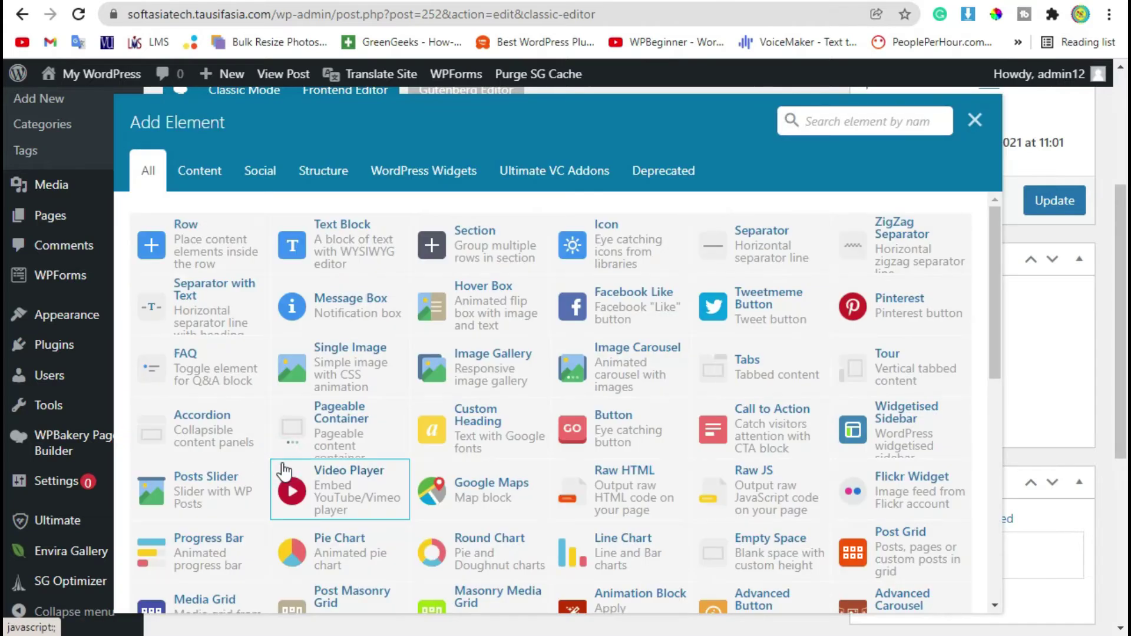
left_click(192, 176)
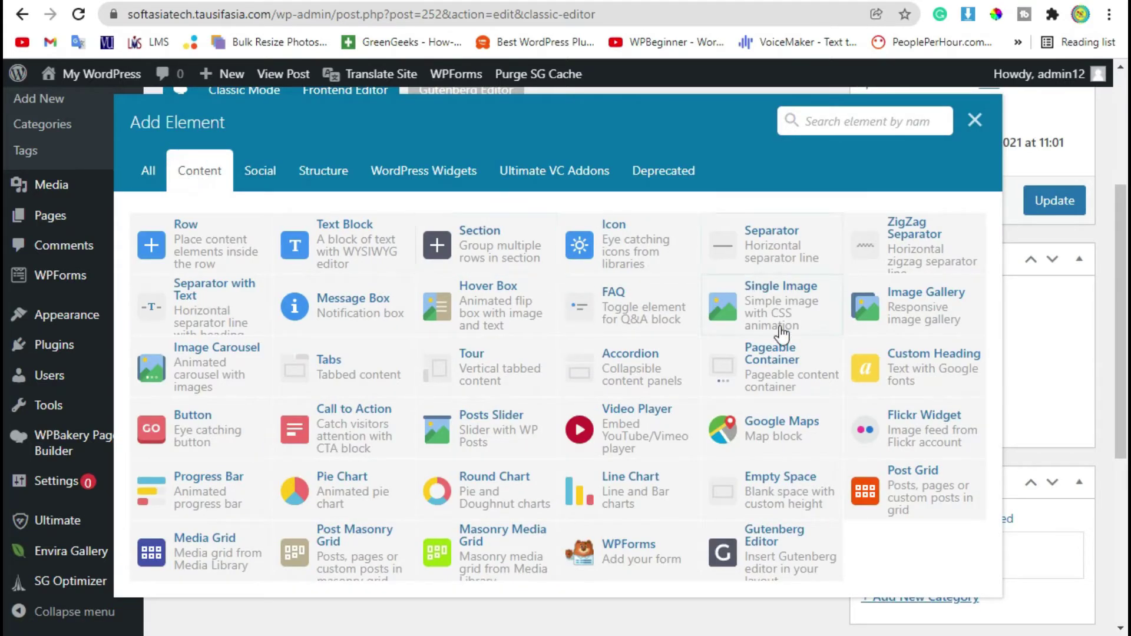
left_click(720, 377)
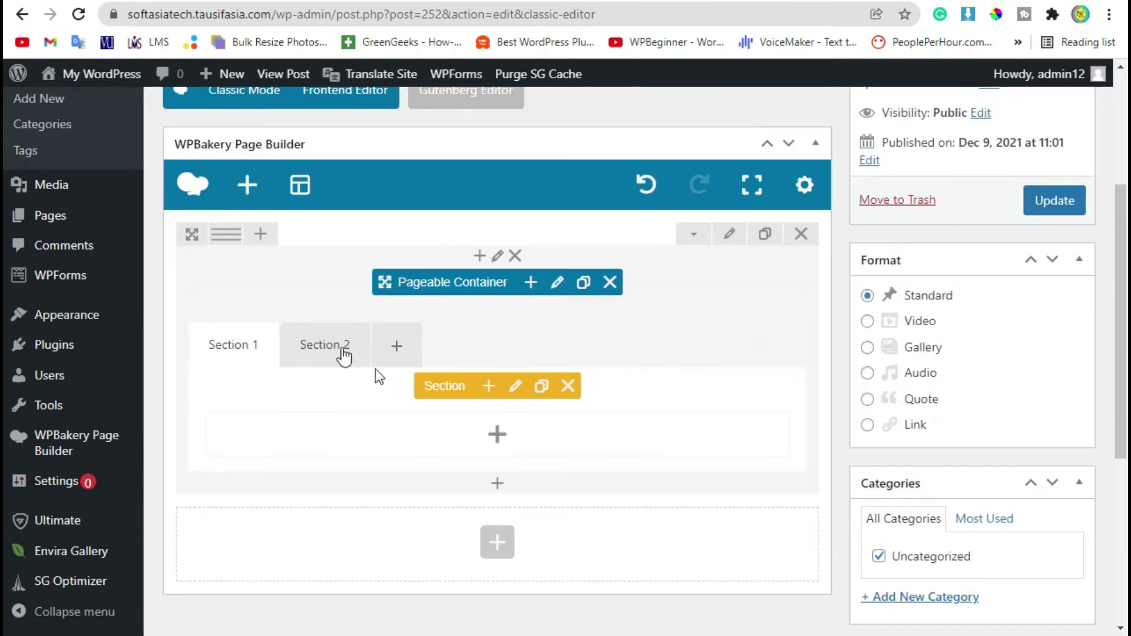
Step: Check Section 1 and Section 2, then add and view a new third section
left_click(308, 349)
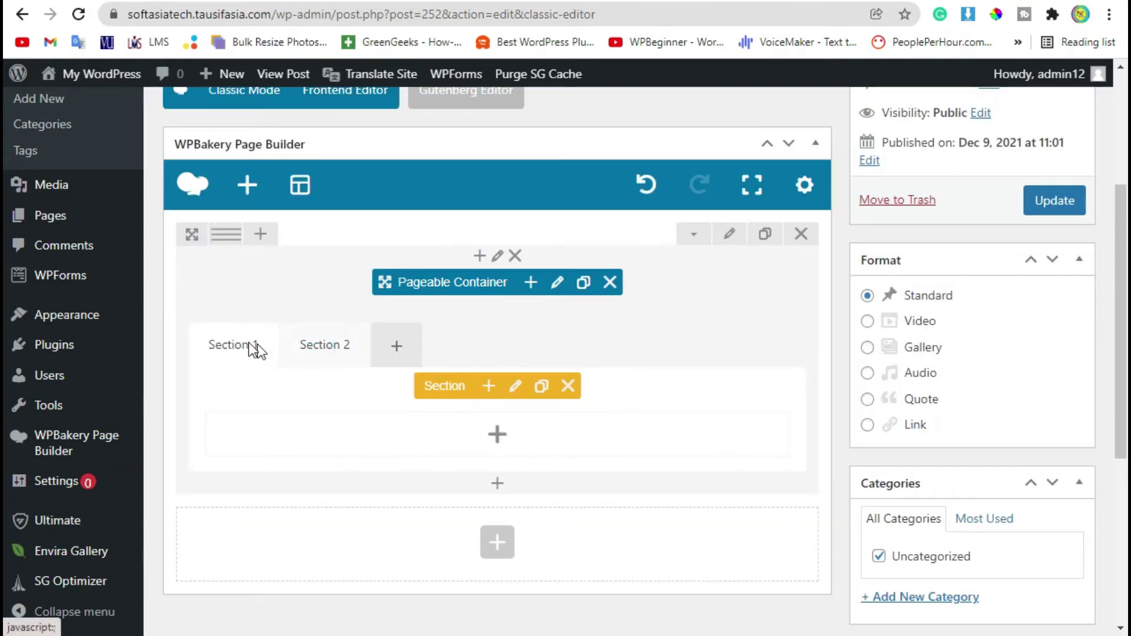
left_click(247, 346)
left_click(303, 350)
left_click(258, 342)
left_click(306, 349)
scroll(341, 377, "down", 2)
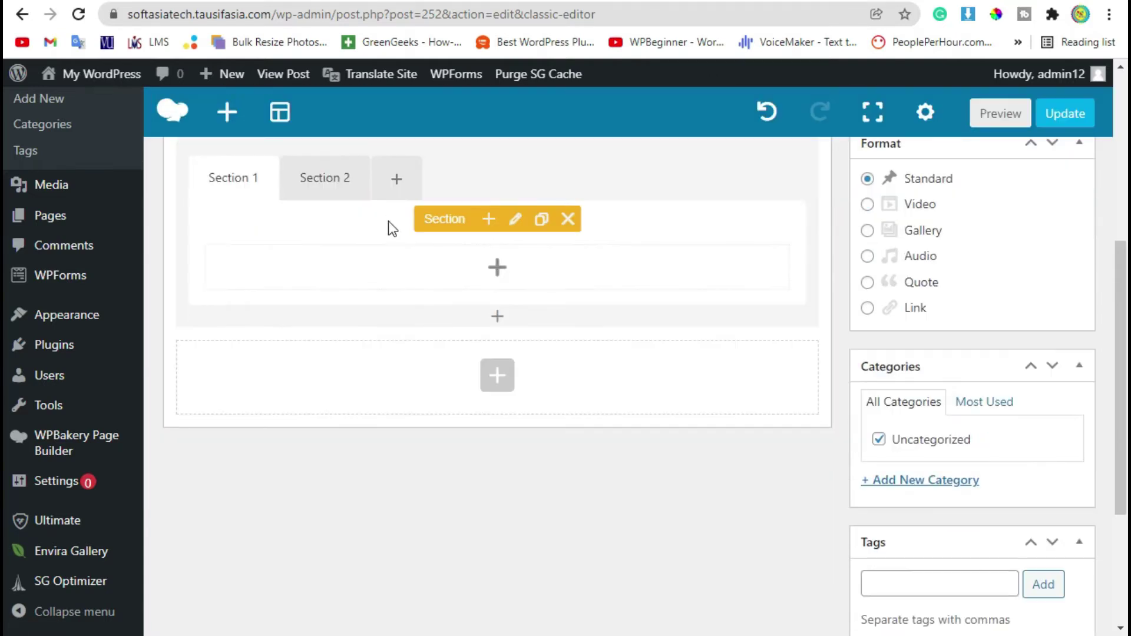
scroll(383, 292, "up", 3)
left_click(393, 349)
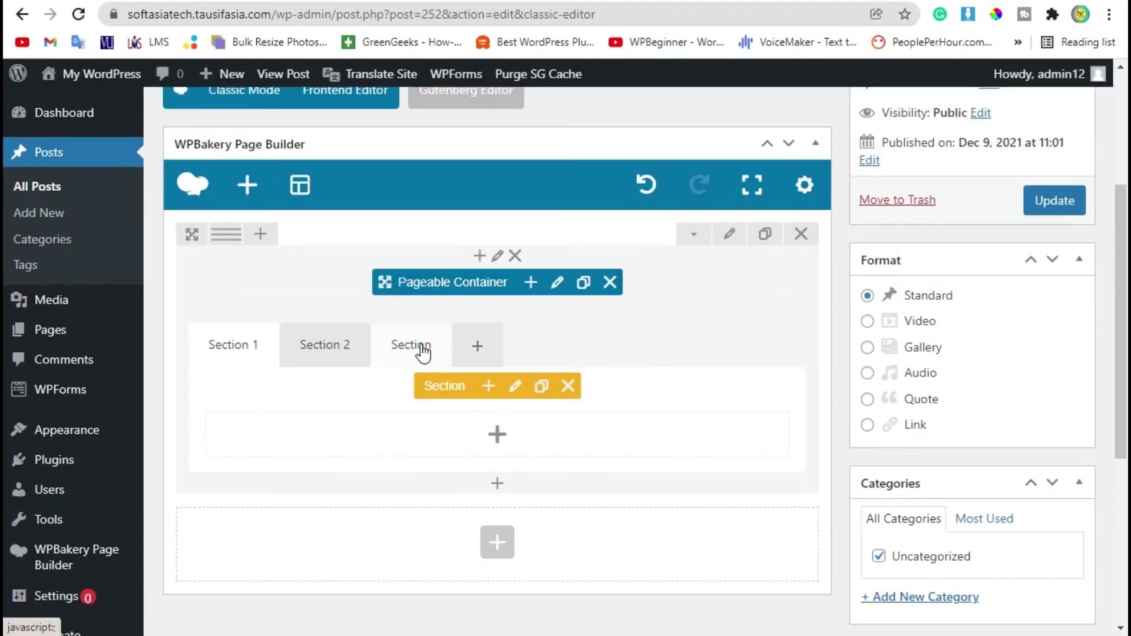
left_click(417, 349)
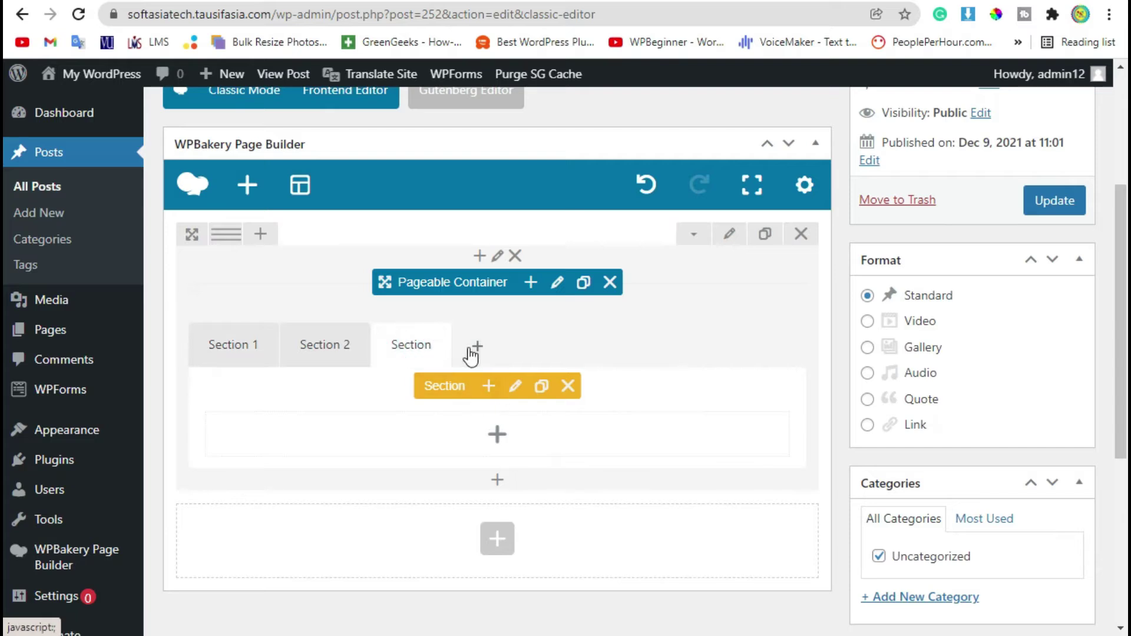
Step: Set the Pageable Container's widget title to 'Section 3' and save its settings
left_click(555, 284)
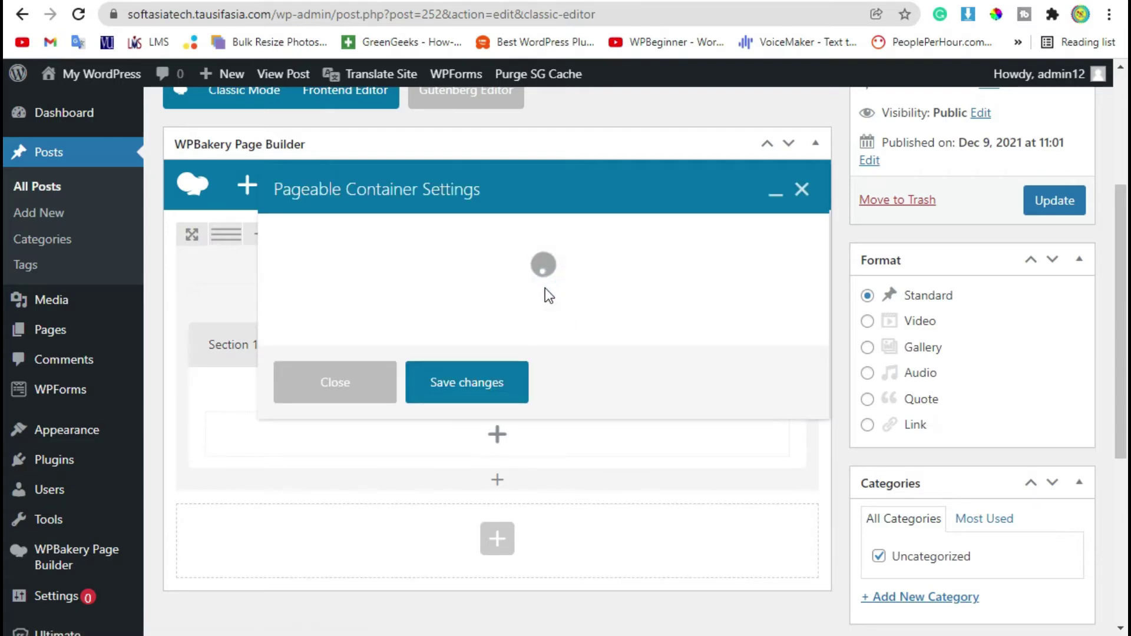
left_click(312, 318)
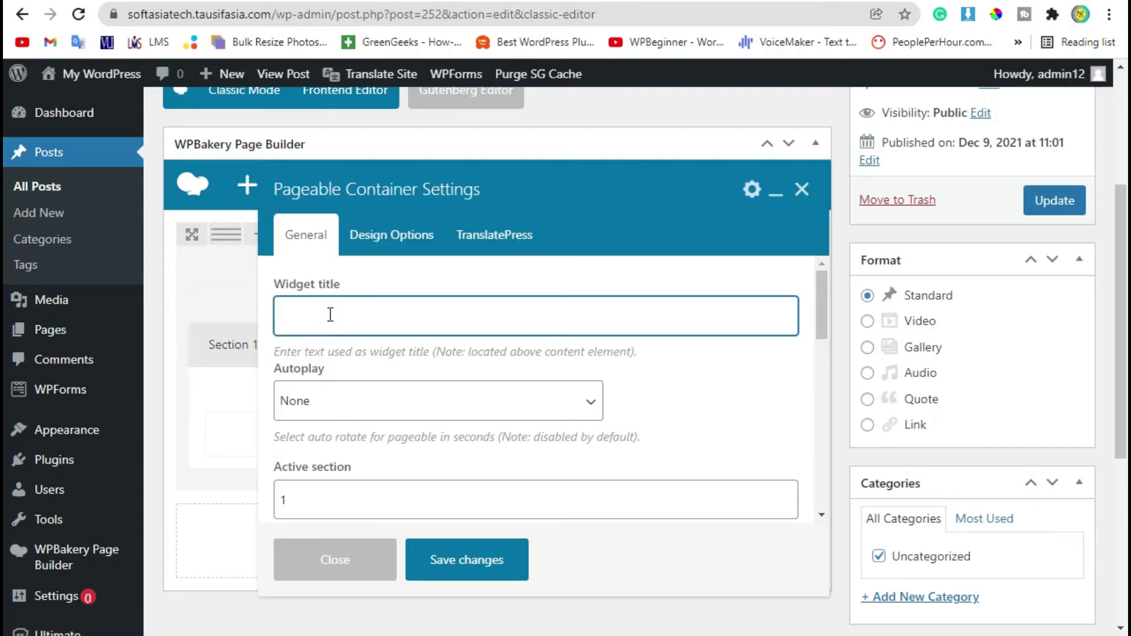
type("Sectio ")
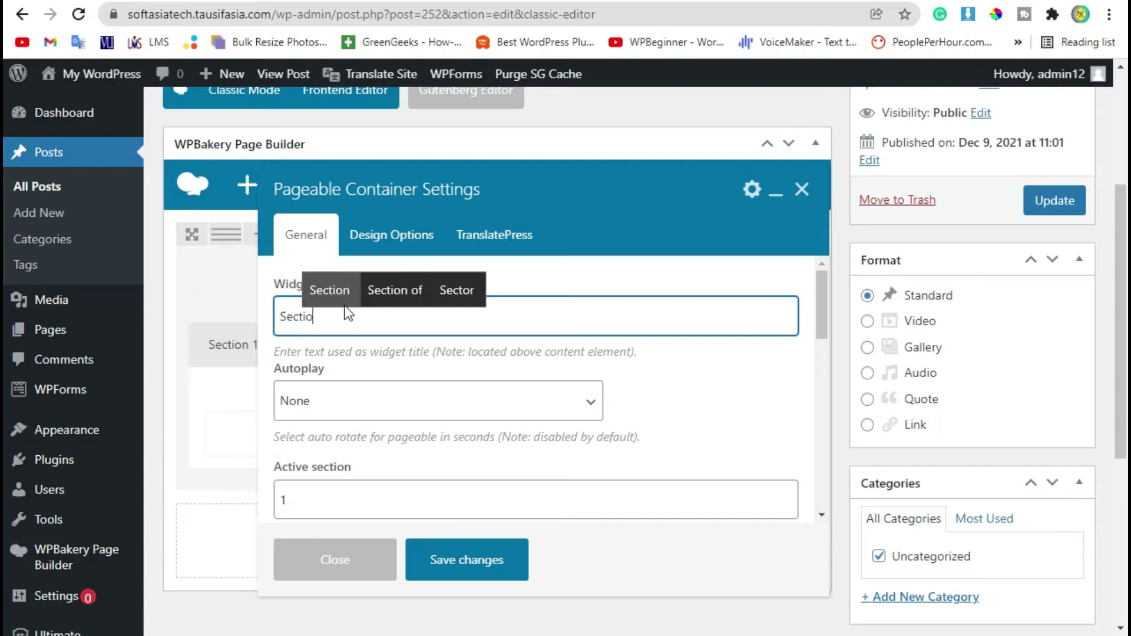
type("3")
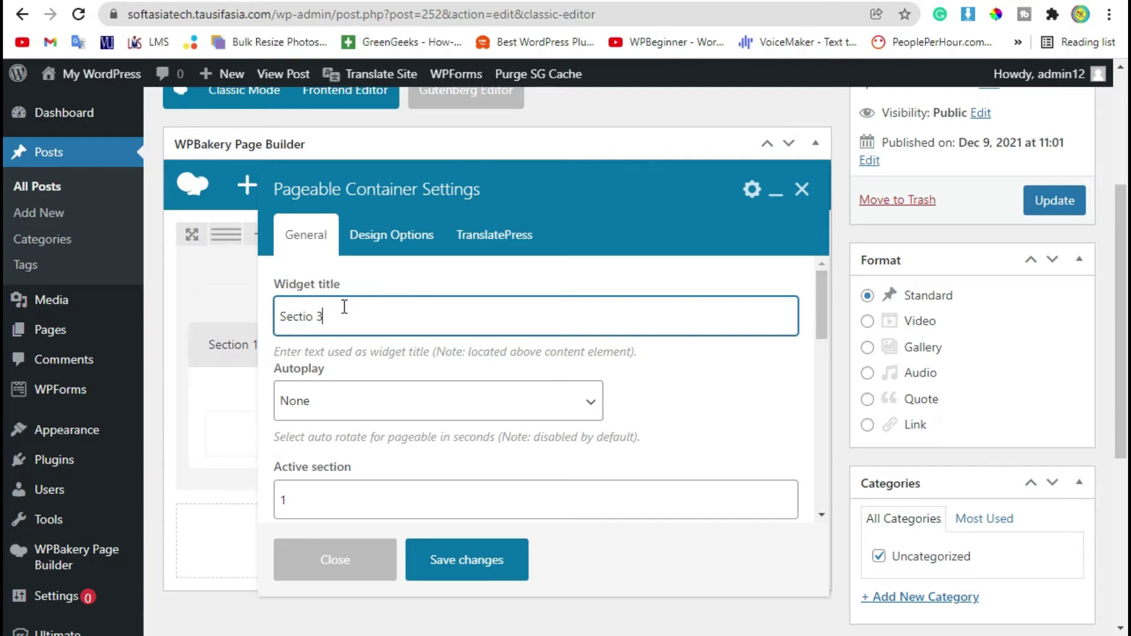
left_click(314, 318)
type("n")
left_click(476, 574)
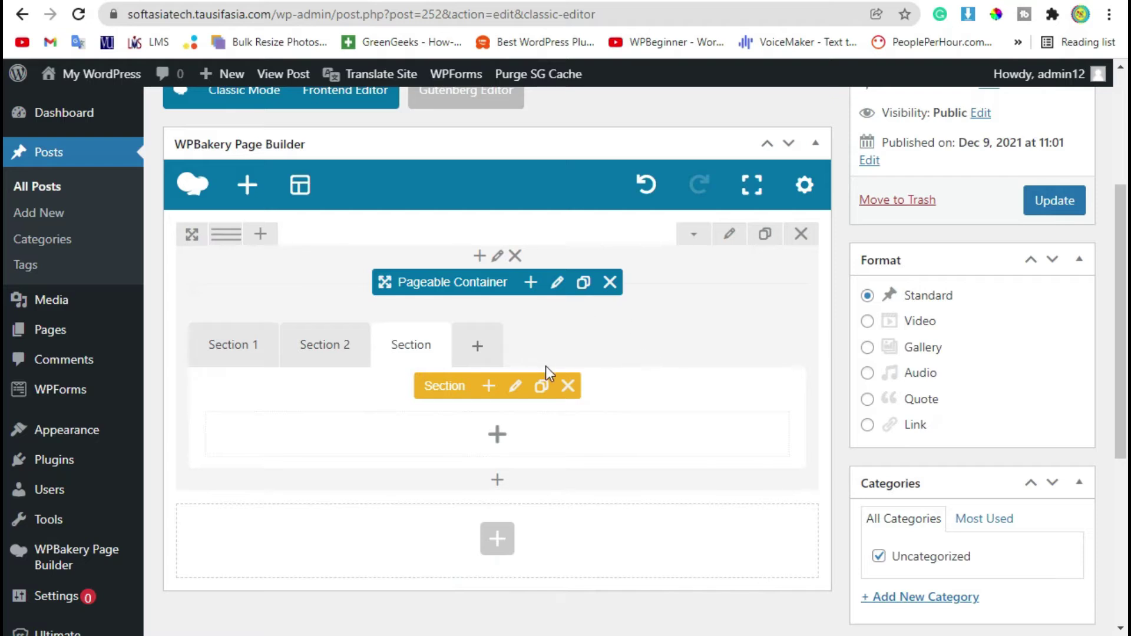
Step: Rename the third section's title to 'Section 3' and save the changes
left_click(393, 346)
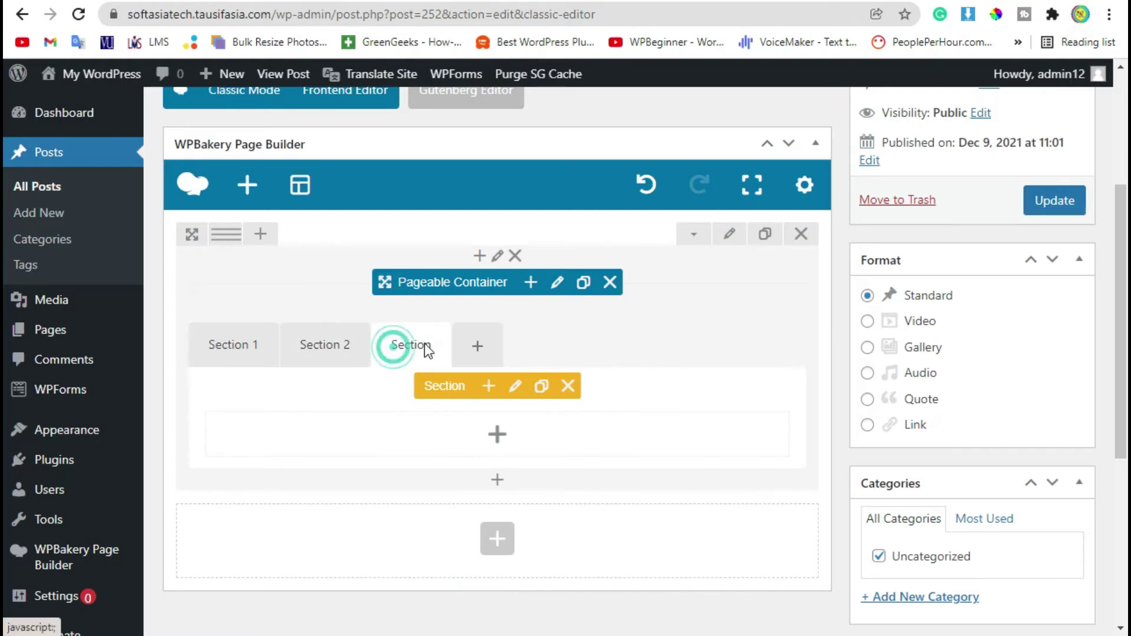
left_click(515, 389)
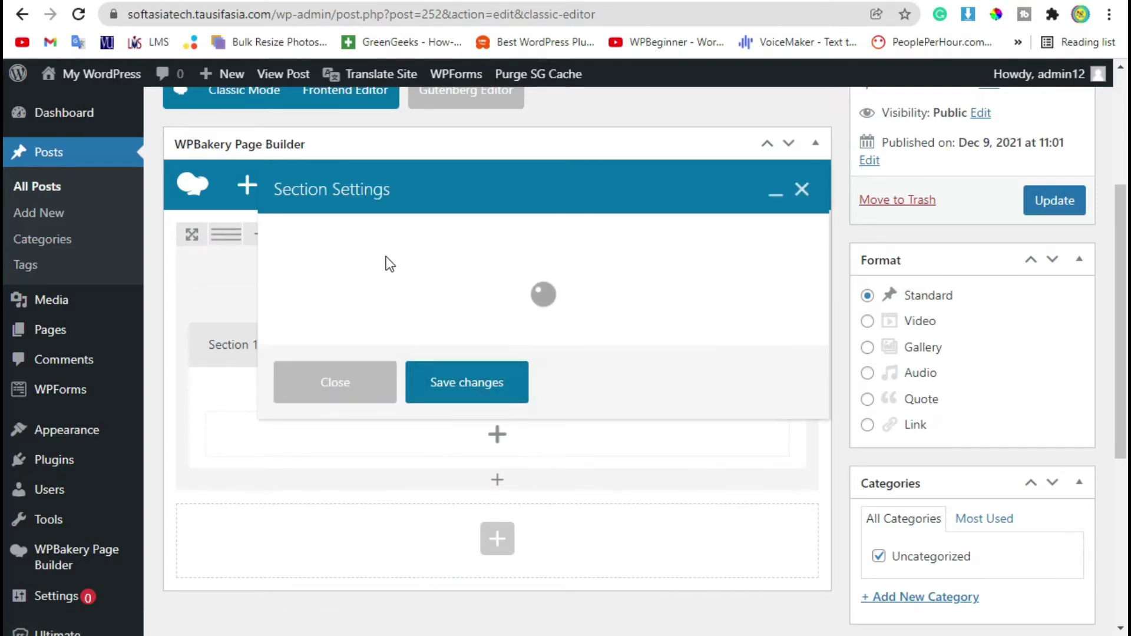
left_click(352, 320)
type("3")
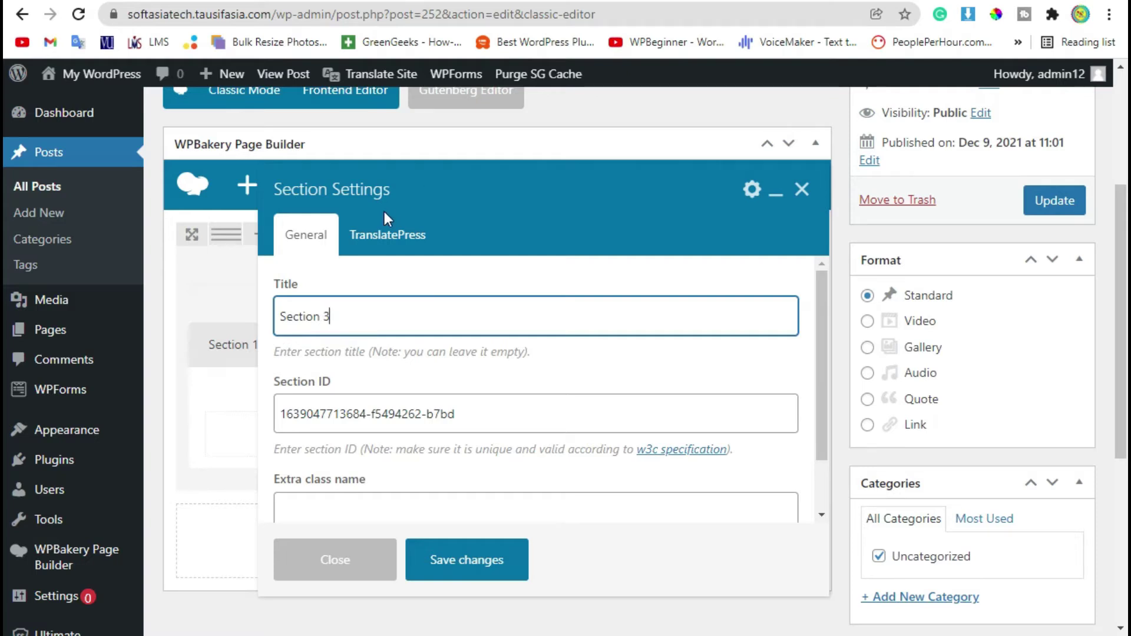
left_click(452, 583)
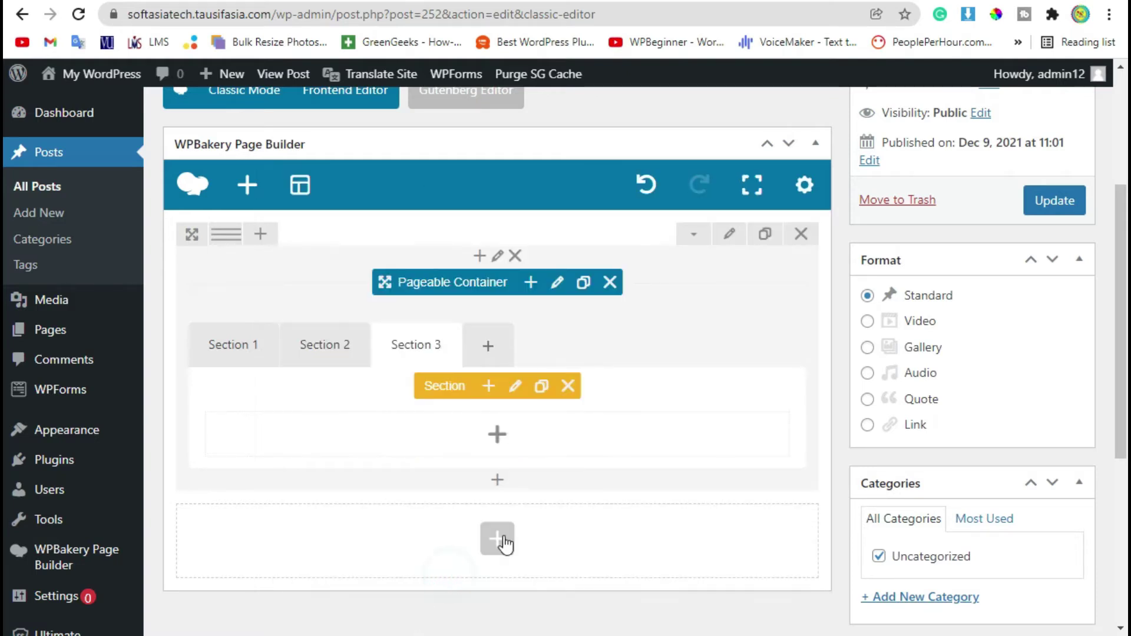
Step: Add a Single Image to Section 1 showing the media-library photo of the man in a grey sweater
left_click(229, 355)
left_click(320, 353)
left_click(437, 352)
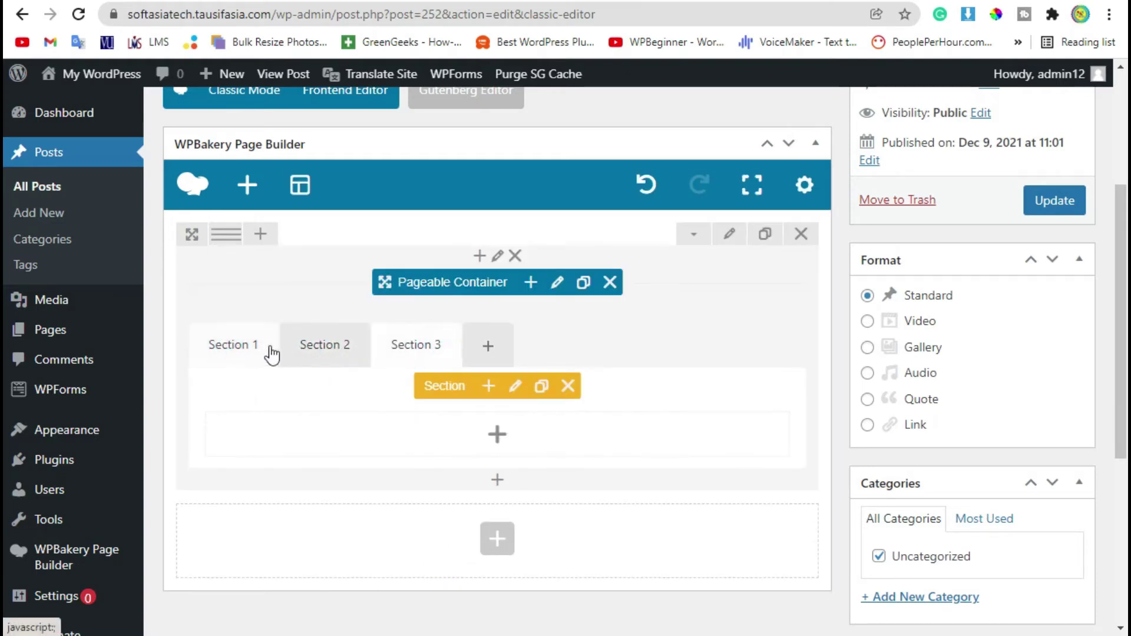
left_click(275, 348)
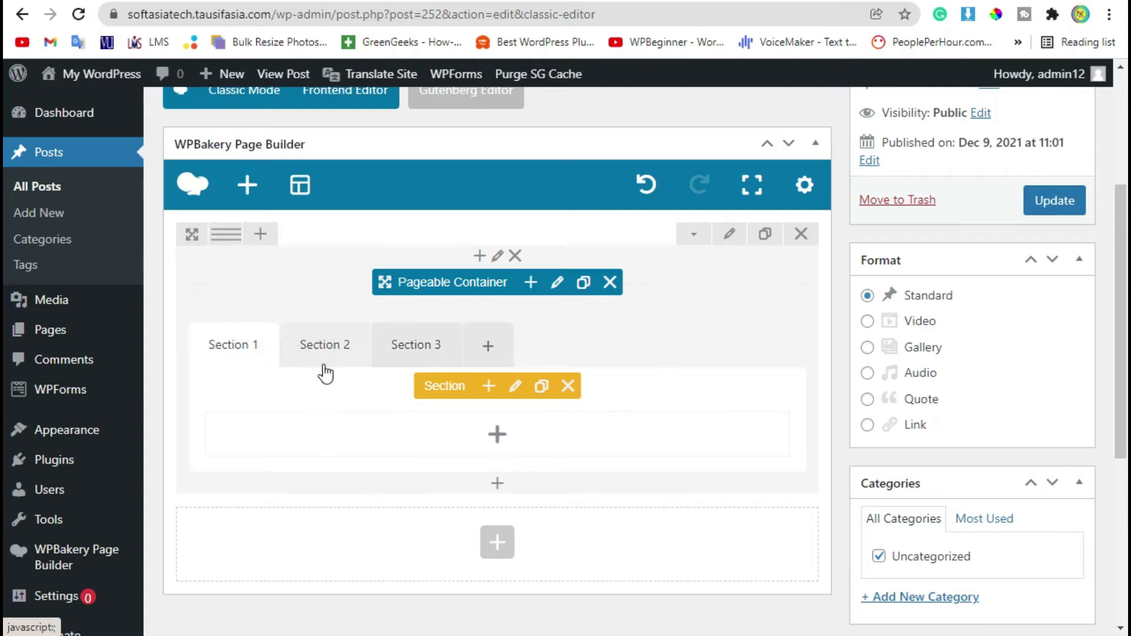
left_click(498, 436)
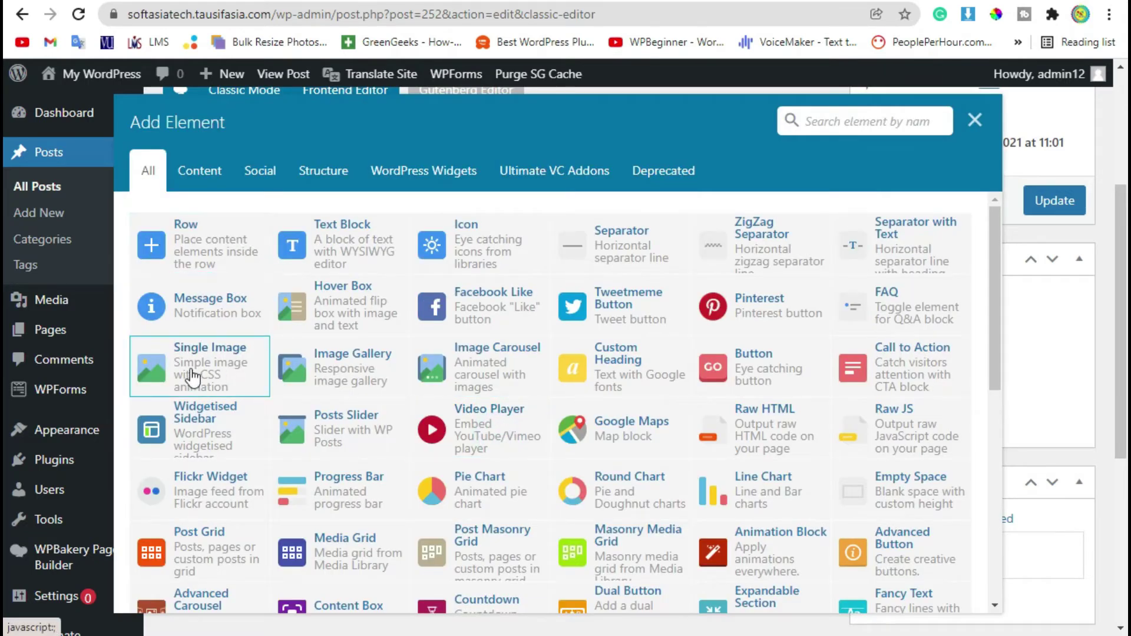
left_click(192, 373)
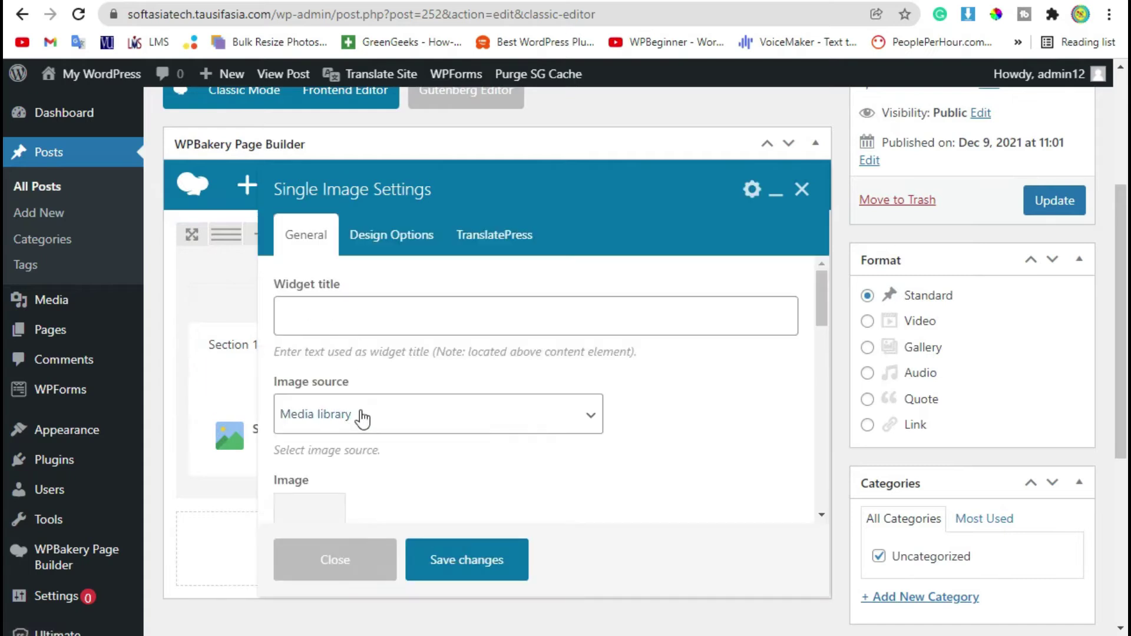
scroll(354, 412, "down", 2)
left_click(335, 399)
left_click(123, 292)
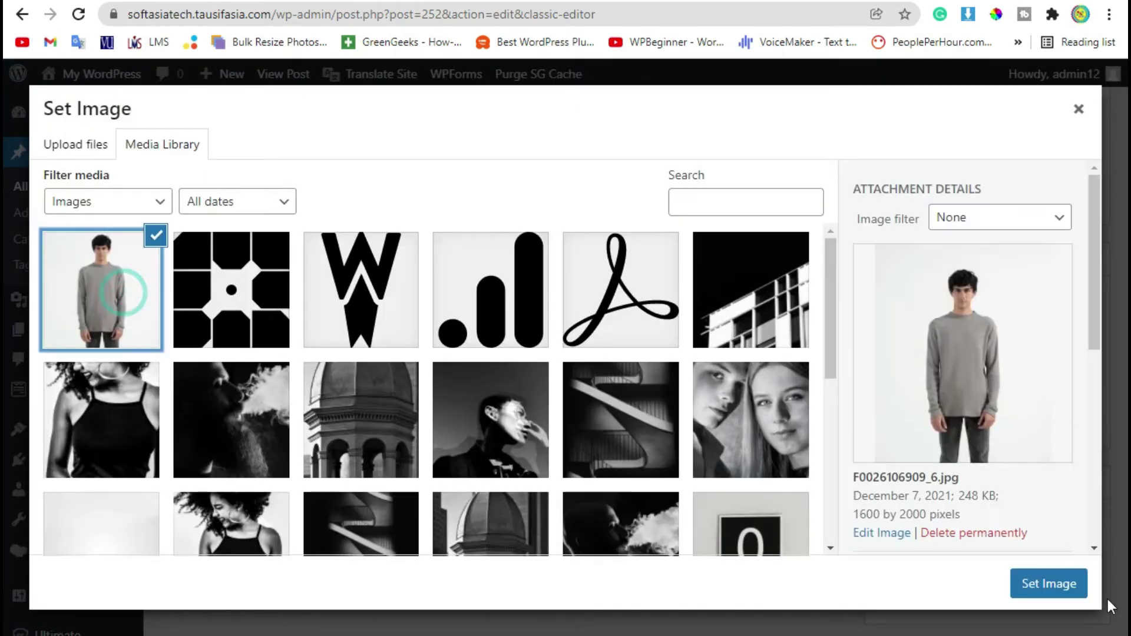
left_click(1051, 583)
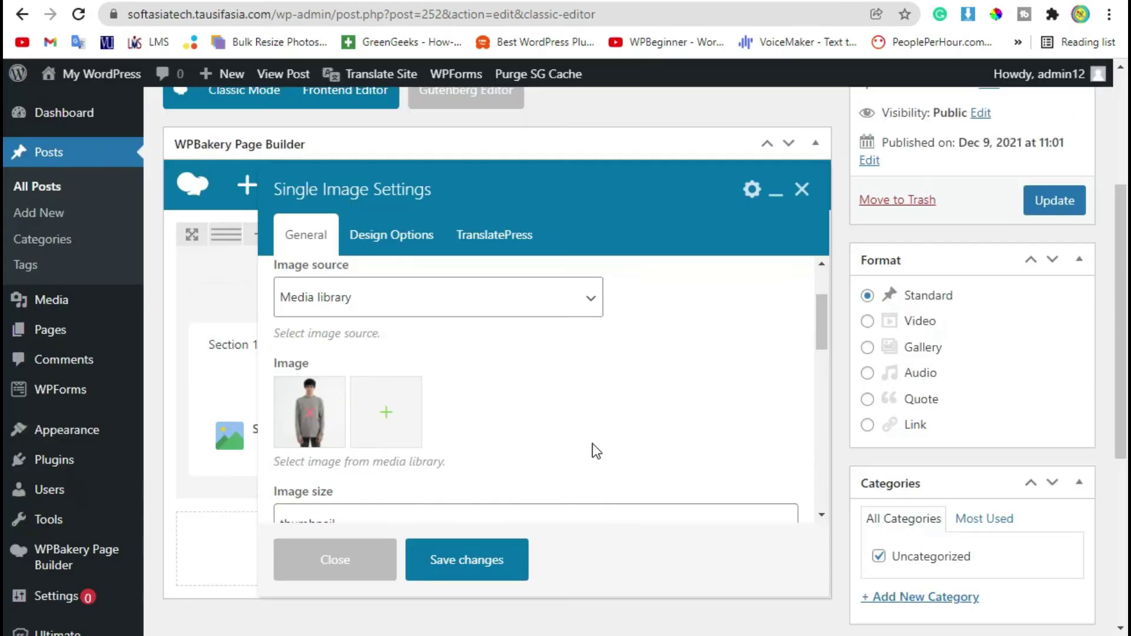
scroll(594, 449, "down", 2)
left_click(495, 561)
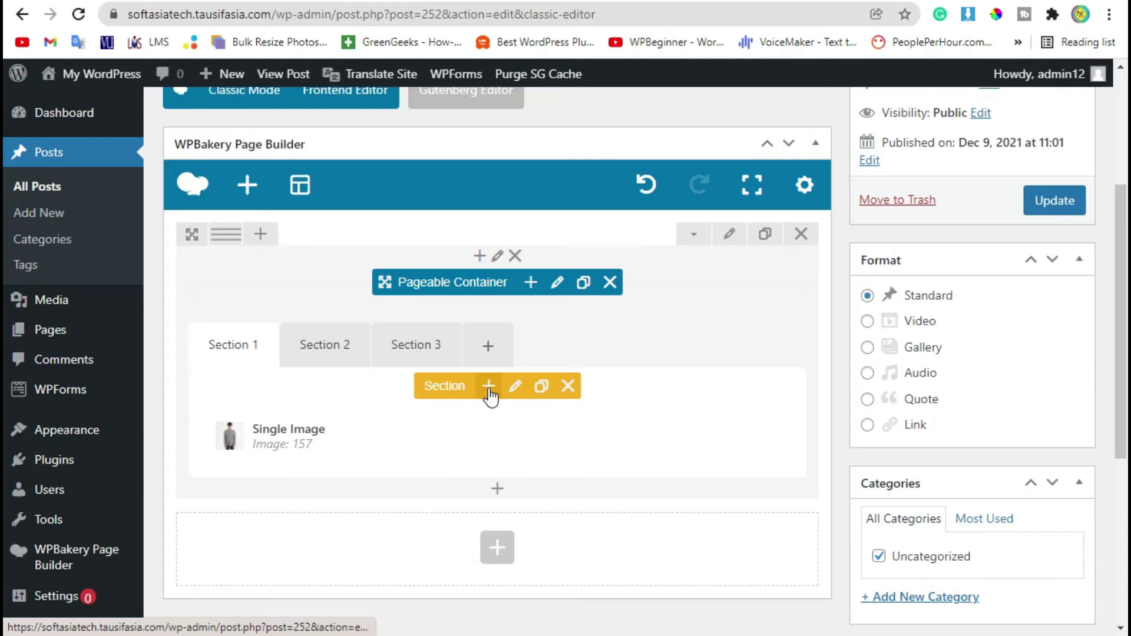
Step: Add a Text Block with the default sample text and move it below the image
left_click(488, 386)
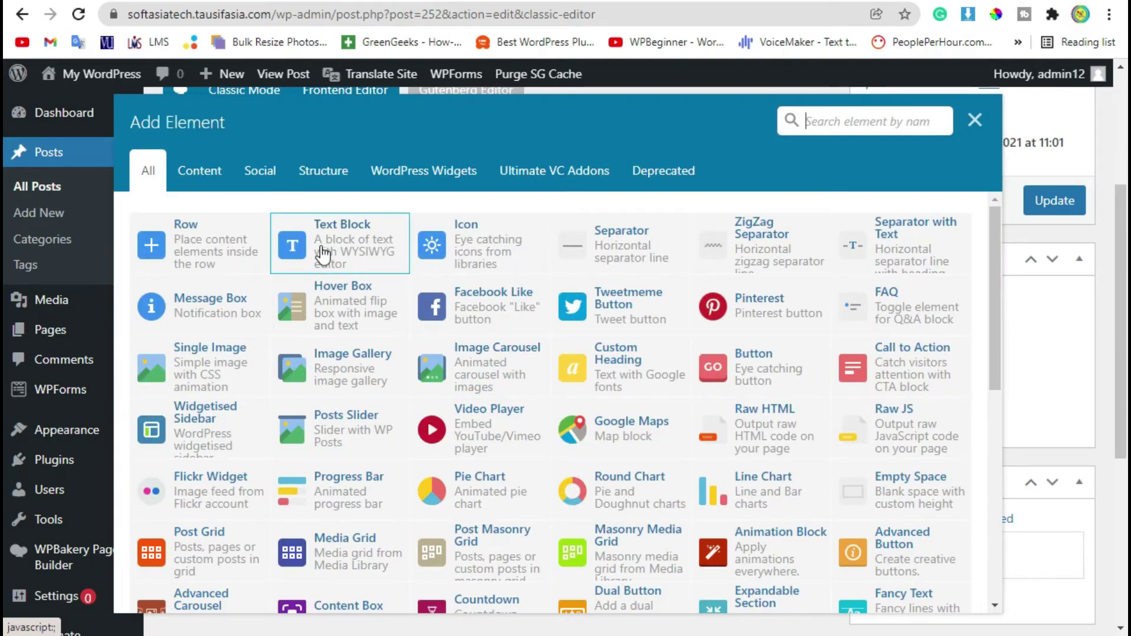
left_click(336, 248)
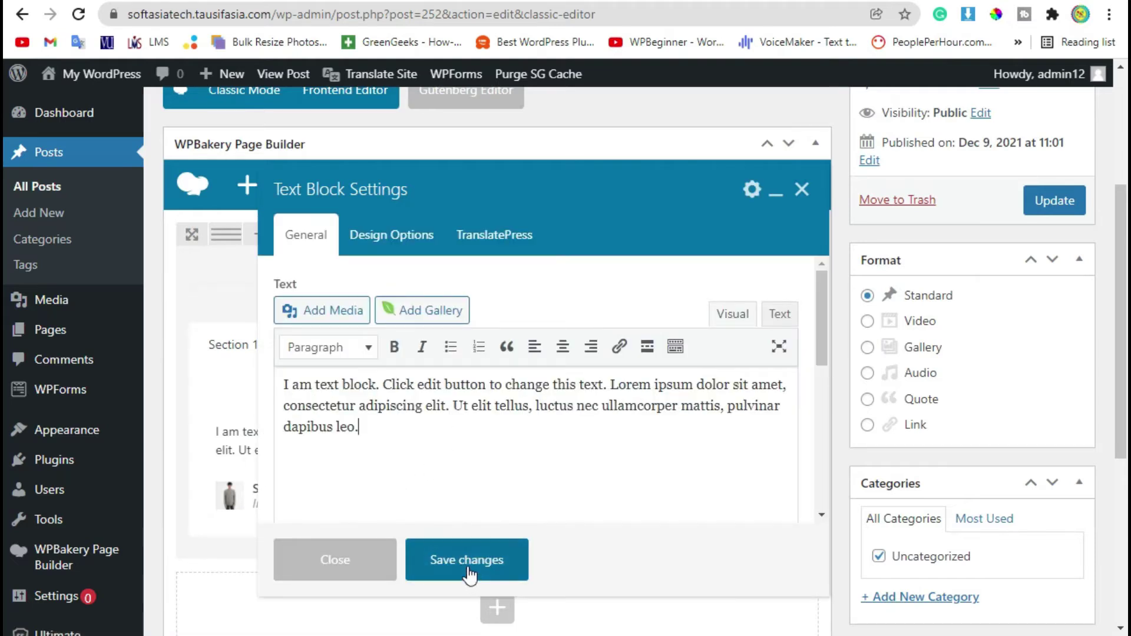
left_click(463, 563)
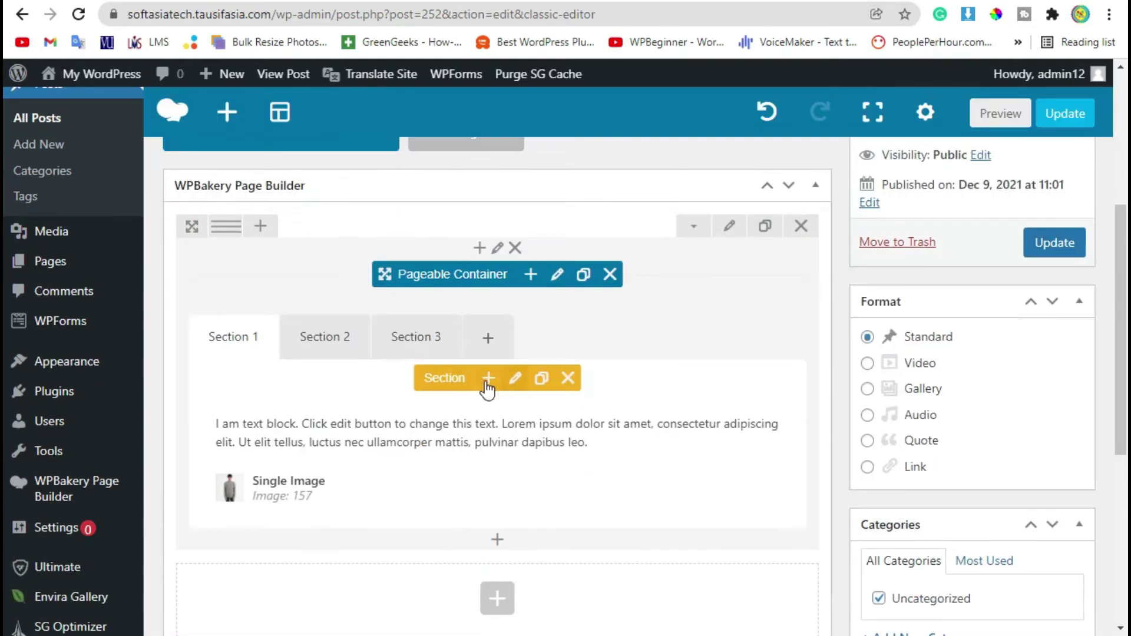
left_click_drag(425, 429, 330, 496)
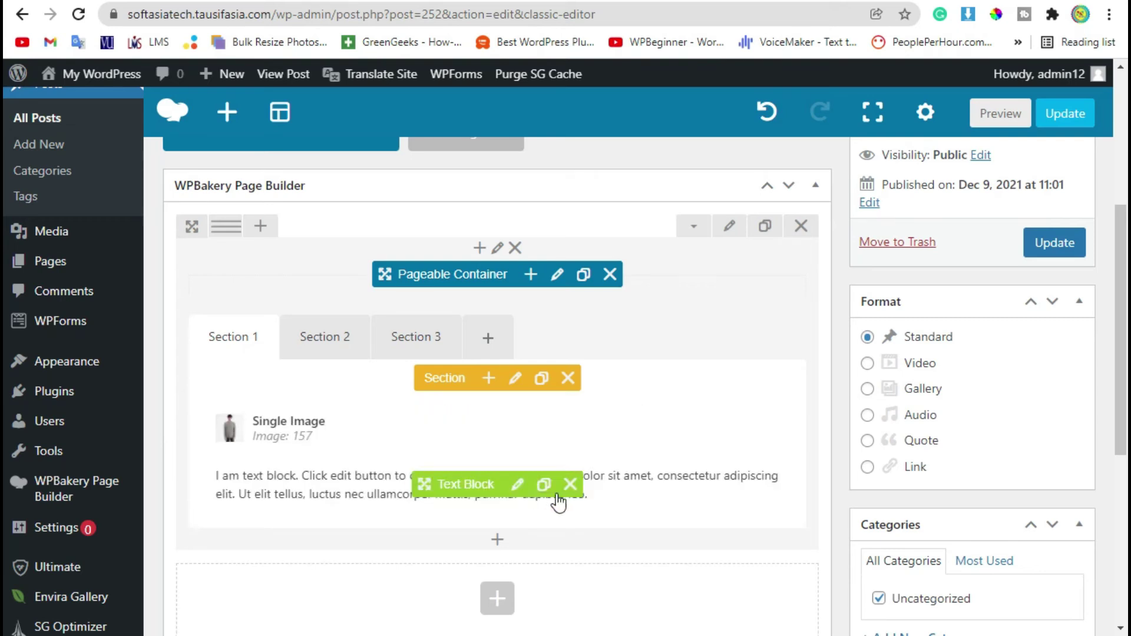
Step: Insert an Image Gallery element into Section 2 and open the media library
left_click(314, 349)
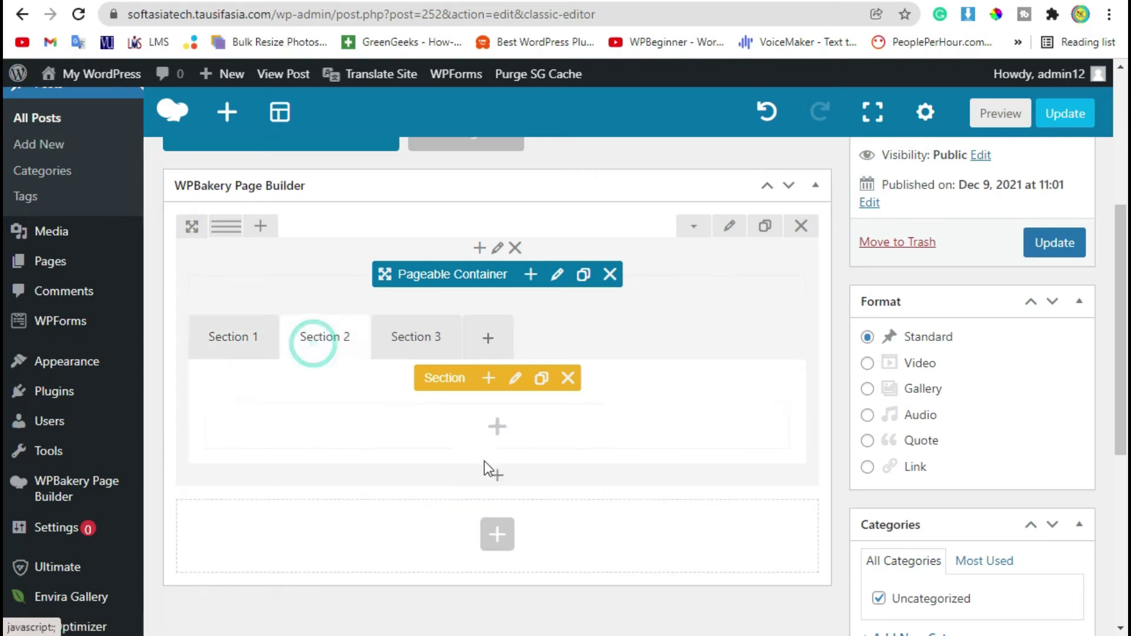
left_click(497, 433)
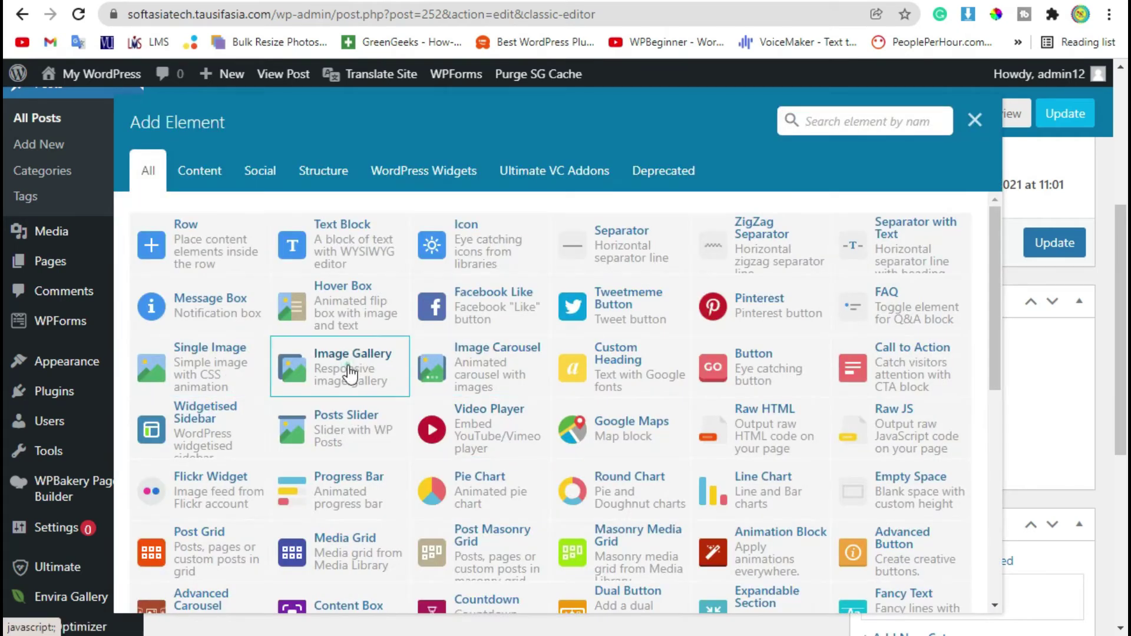
left_click(350, 372)
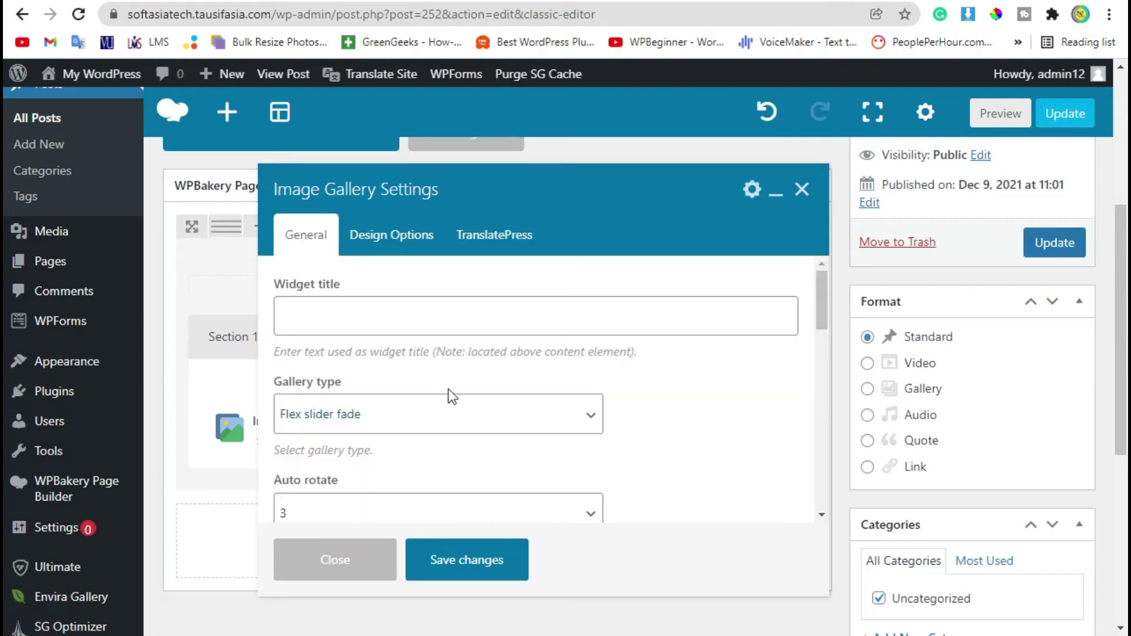
scroll(453, 399, "down", 4)
left_click(311, 482)
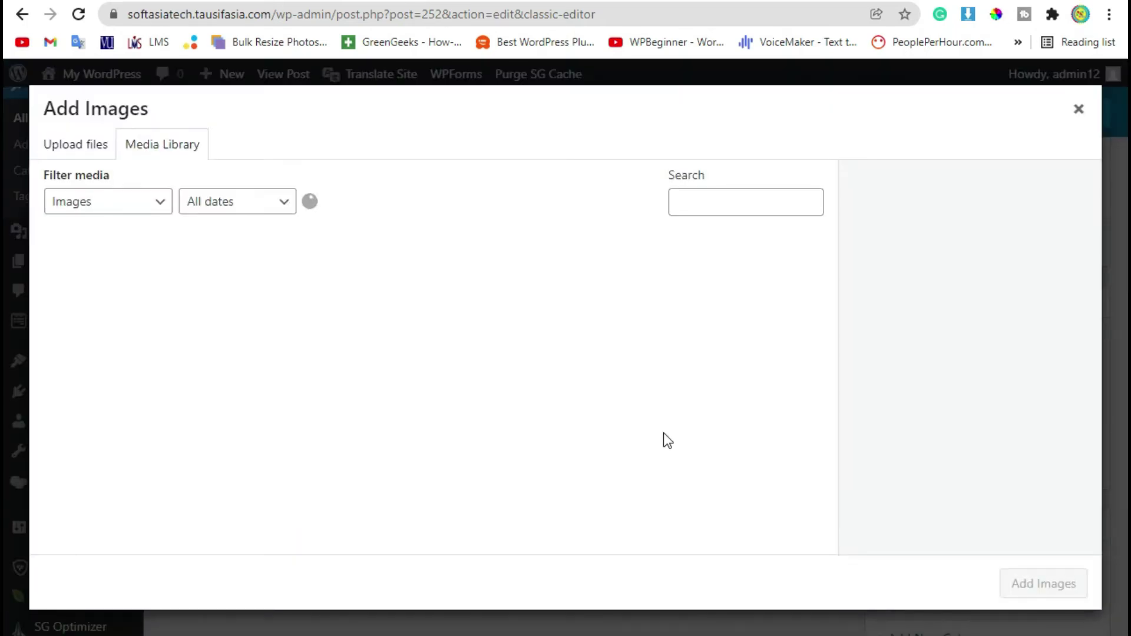
Step: Fill the gallery with six images (man, octagon pattern, W logo, bar chart, building, Adobe) and save
left_click(130, 283)
left_click(231, 289)
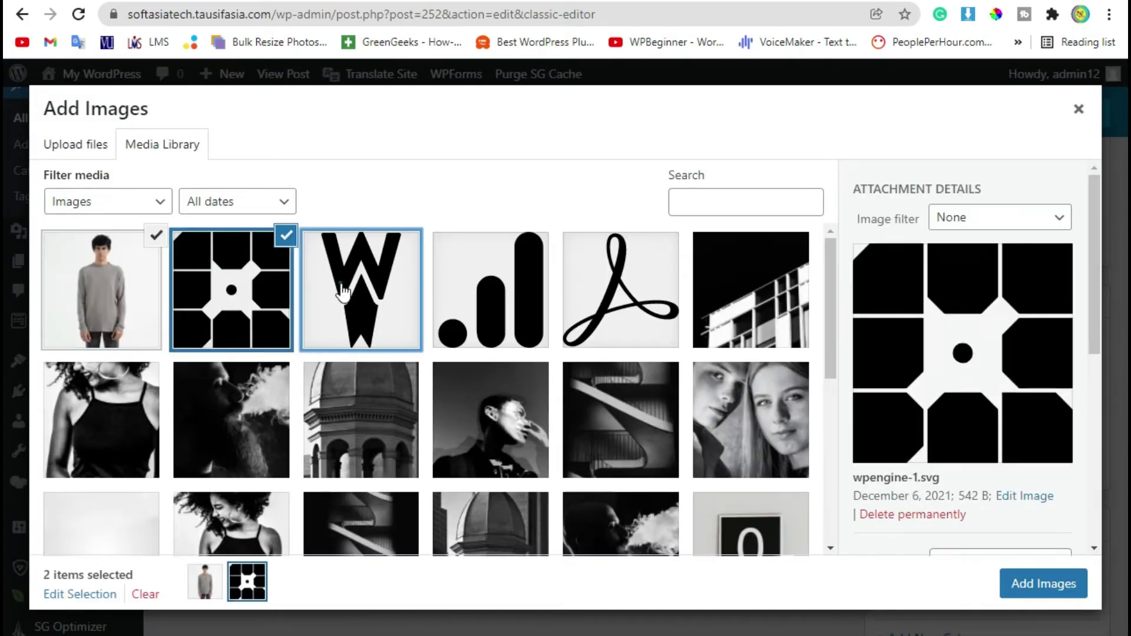
left_click(361, 289)
left_click(490, 288)
left_click(731, 293)
left_click(620, 289)
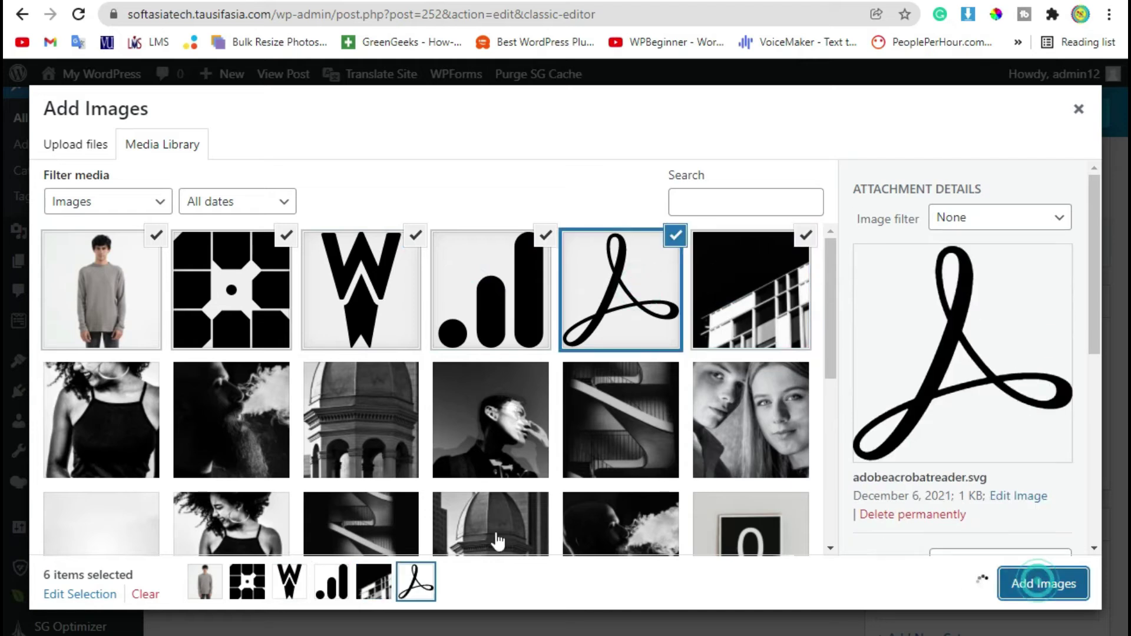
left_click(1040, 582)
scroll(437, 510, "down", 2)
left_click(468, 554)
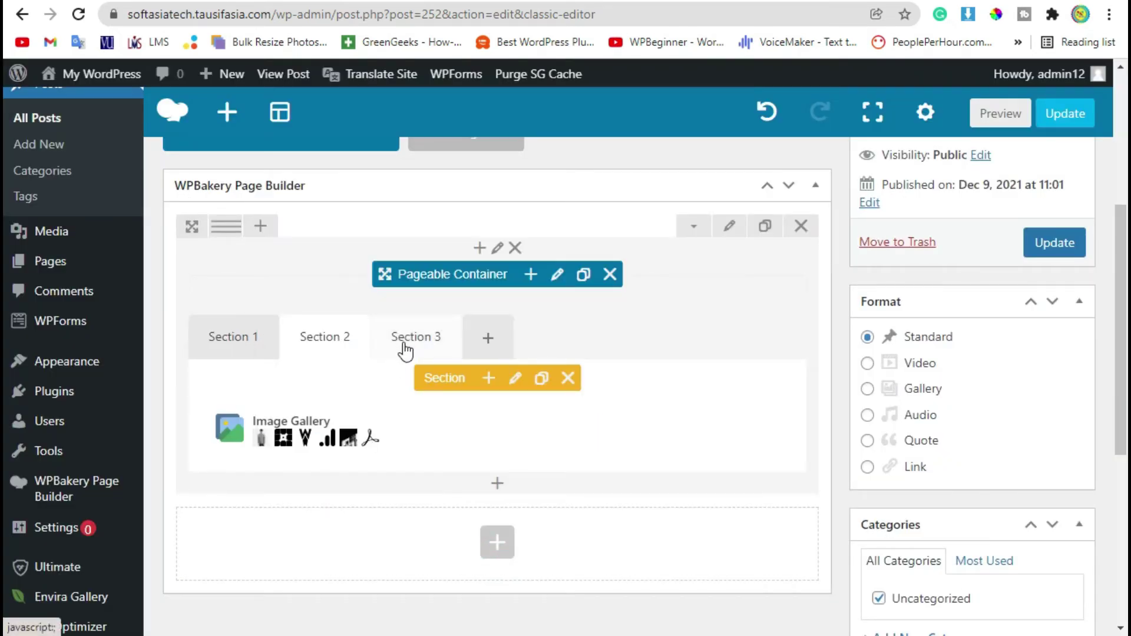
left_click(405, 351)
Step: Insert a Video Player element into Section 3
left_click(404, 353)
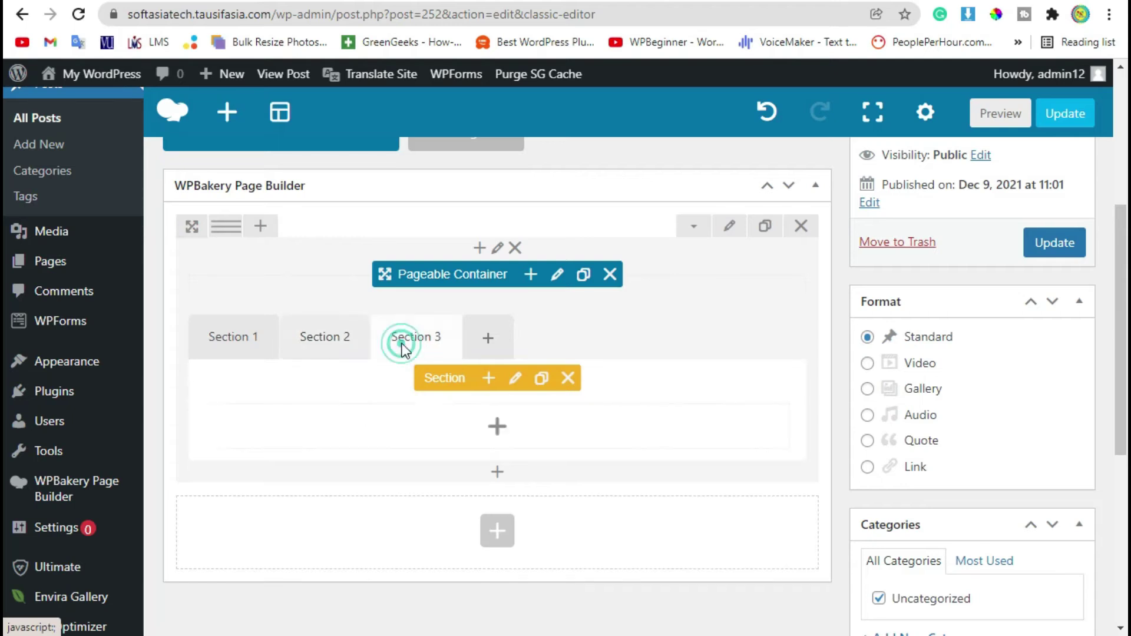
left_click(498, 425)
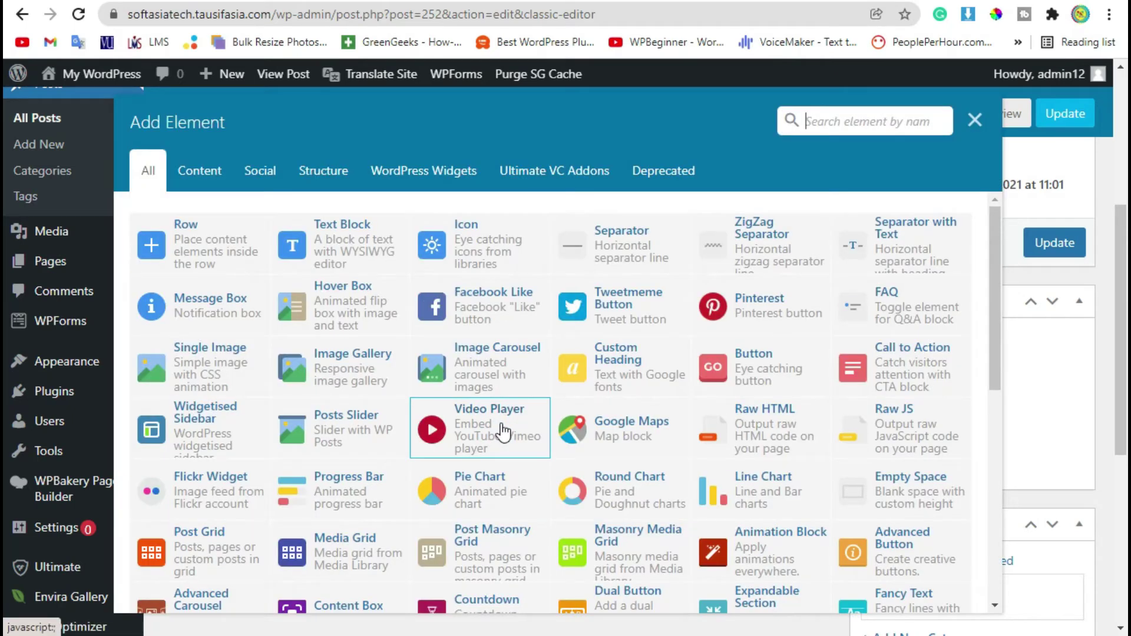
left_click(502, 433)
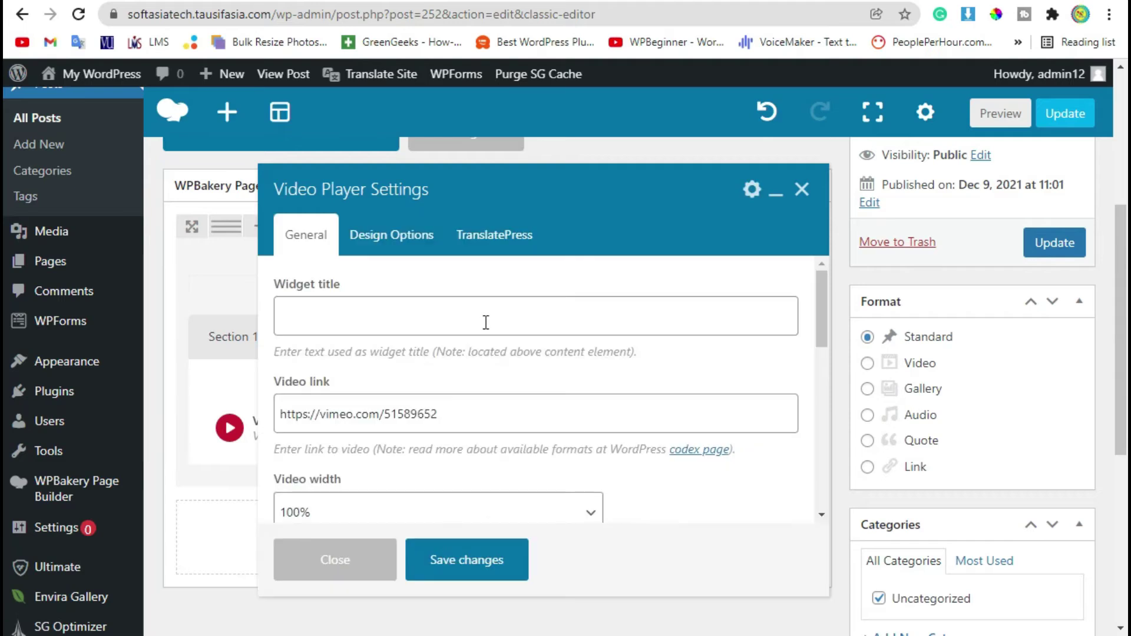
left_click(411, 322)
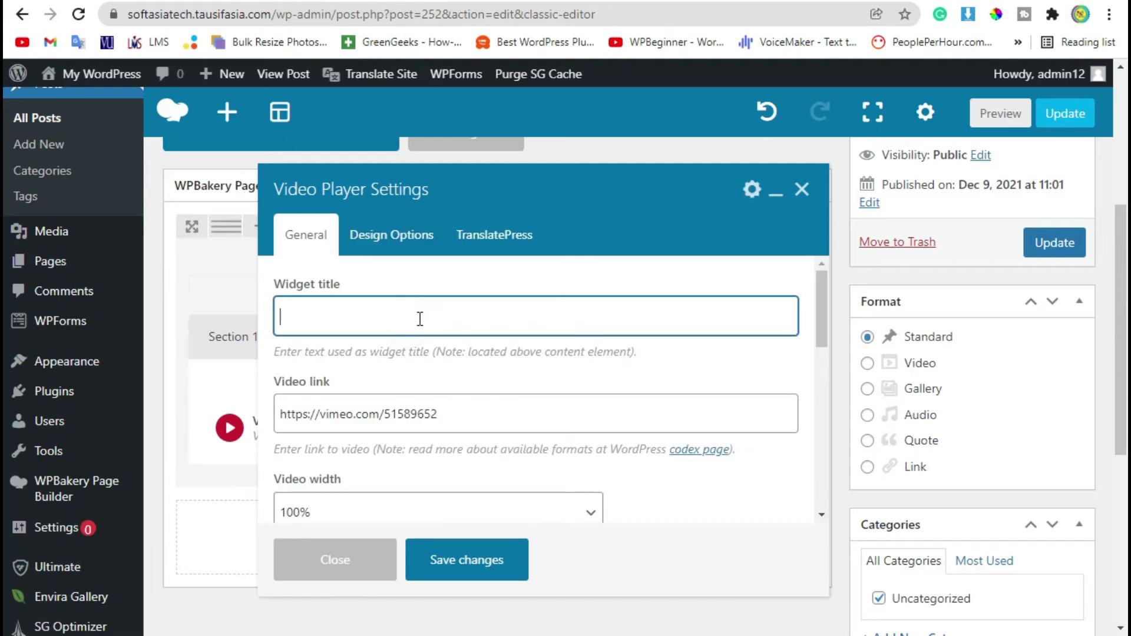
type("Video")
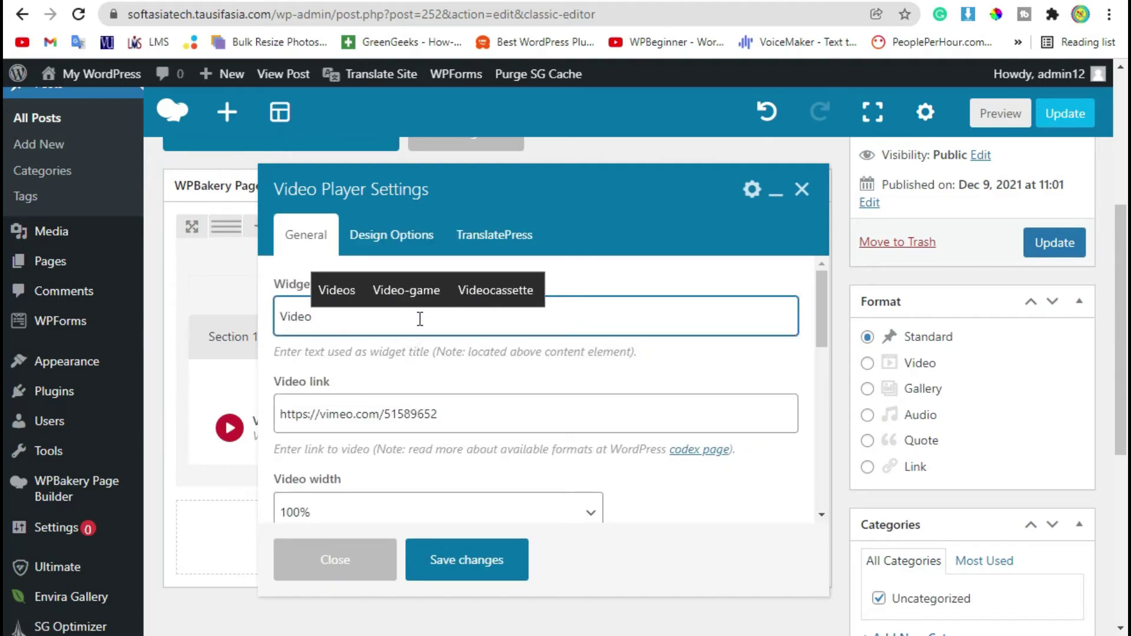
left_click(528, 396)
left_click_drag(528, 396, 228, 424)
scroll(414, 412, "down", 2)
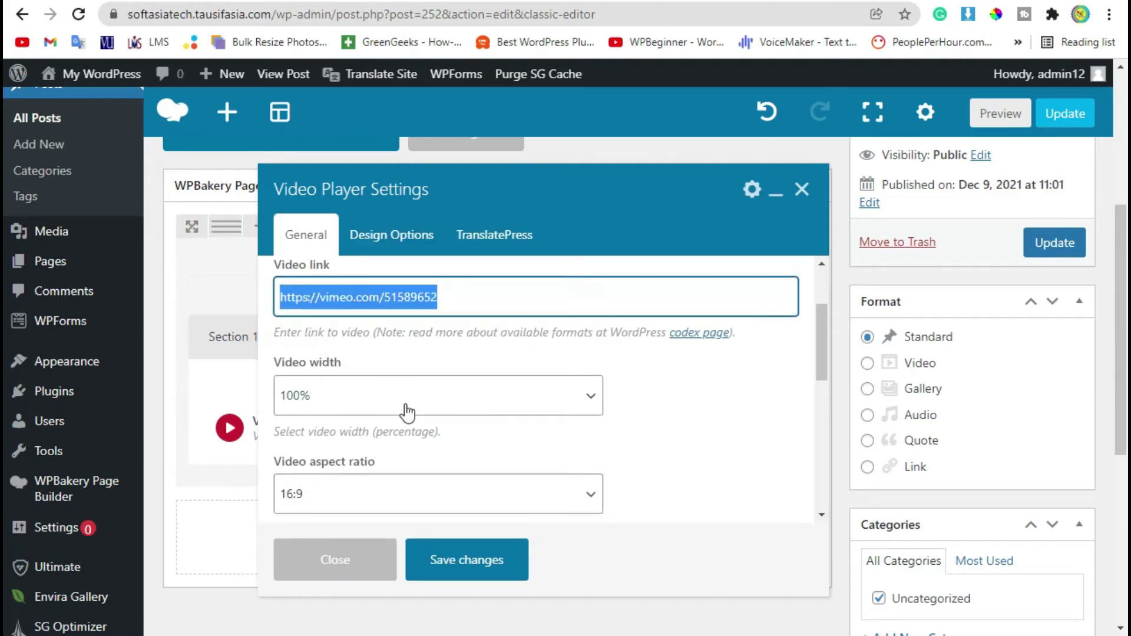
left_click(348, 405)
left_click(641, 395)
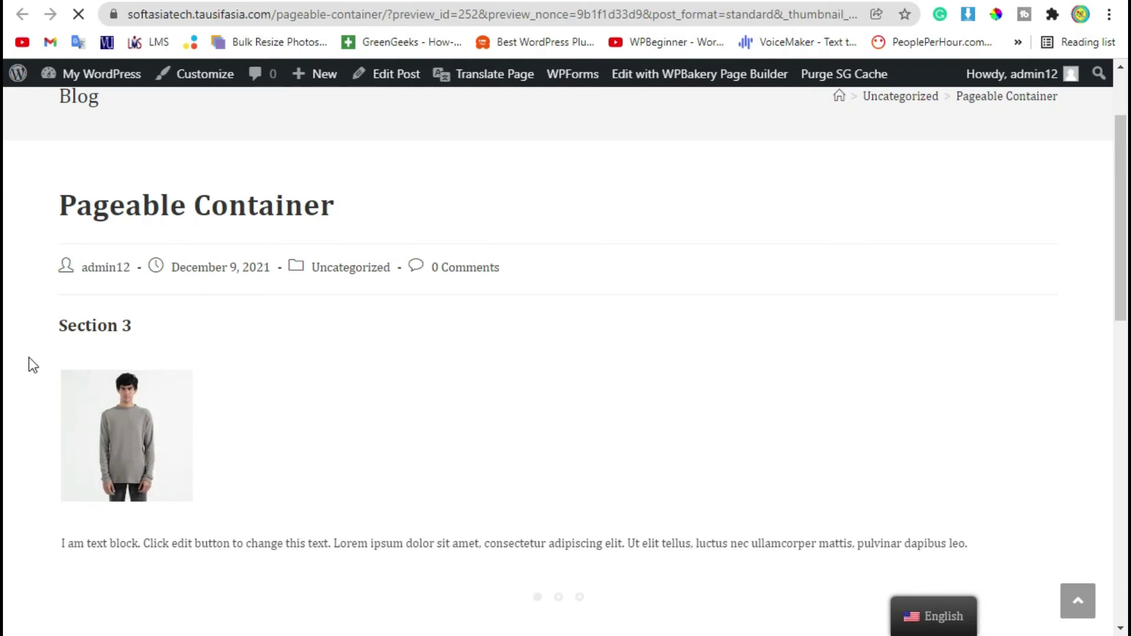
Step: Inspect the first section's image and text on the preview page
left_click_drag(31, 359, 975, 540)
left_click(978, 541)
scroll(6, 442, "down", 2)
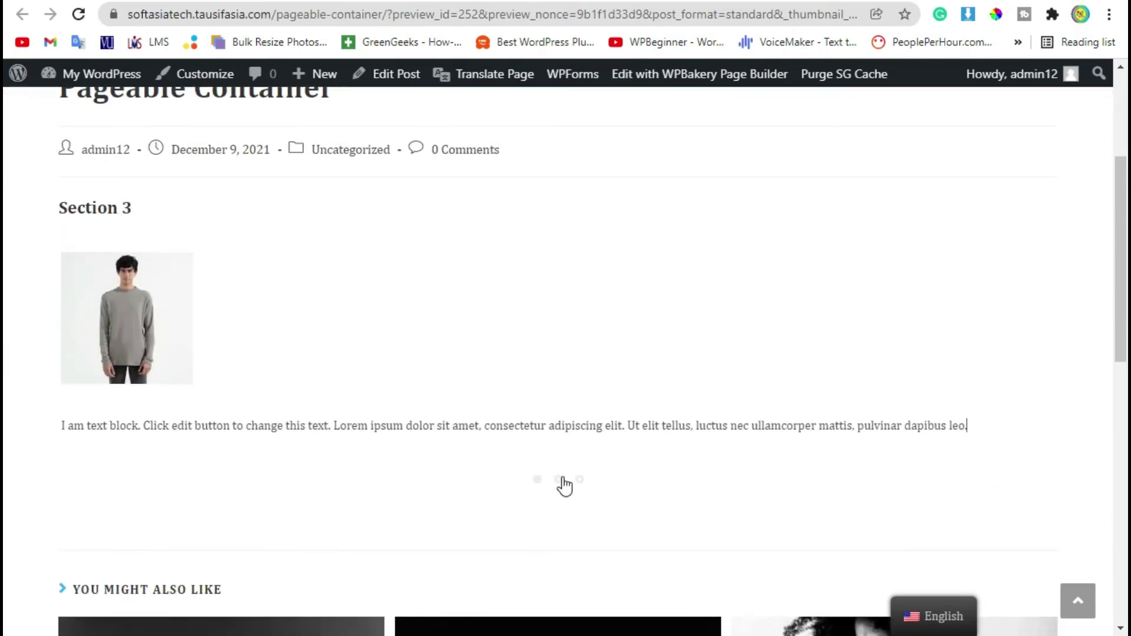
left_click(619, 475)
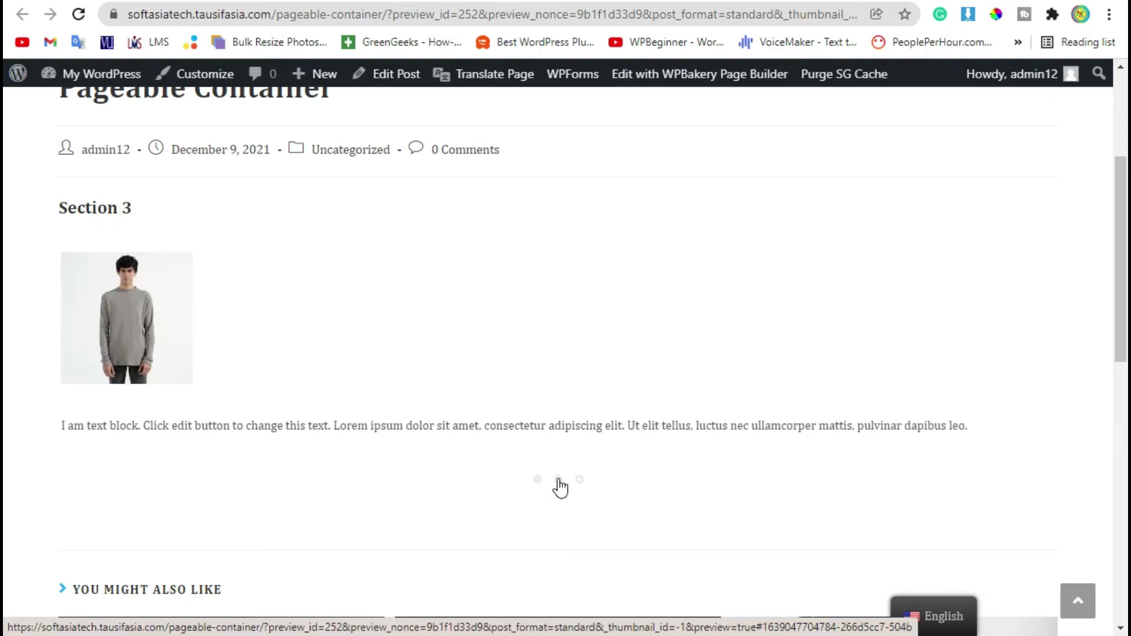
Step: Show the second section and advance its image gallery slider twice
left_click(560, 481)
scroll(561, 486, "down", 6)
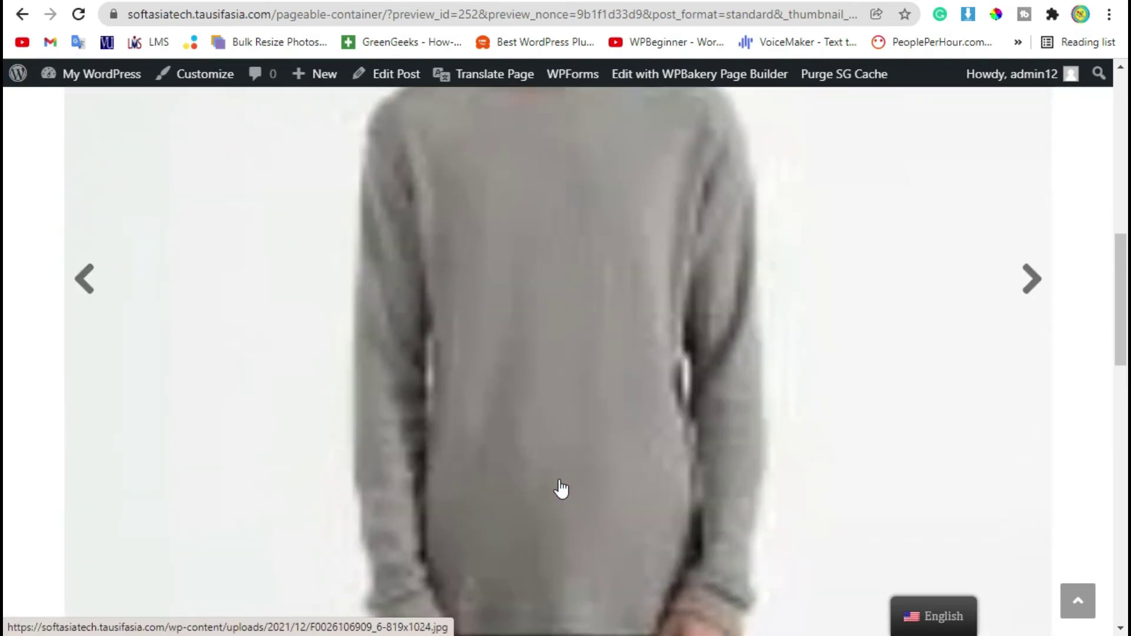
scroll(560, 487, "up", 3)
left_click(1038, 281)
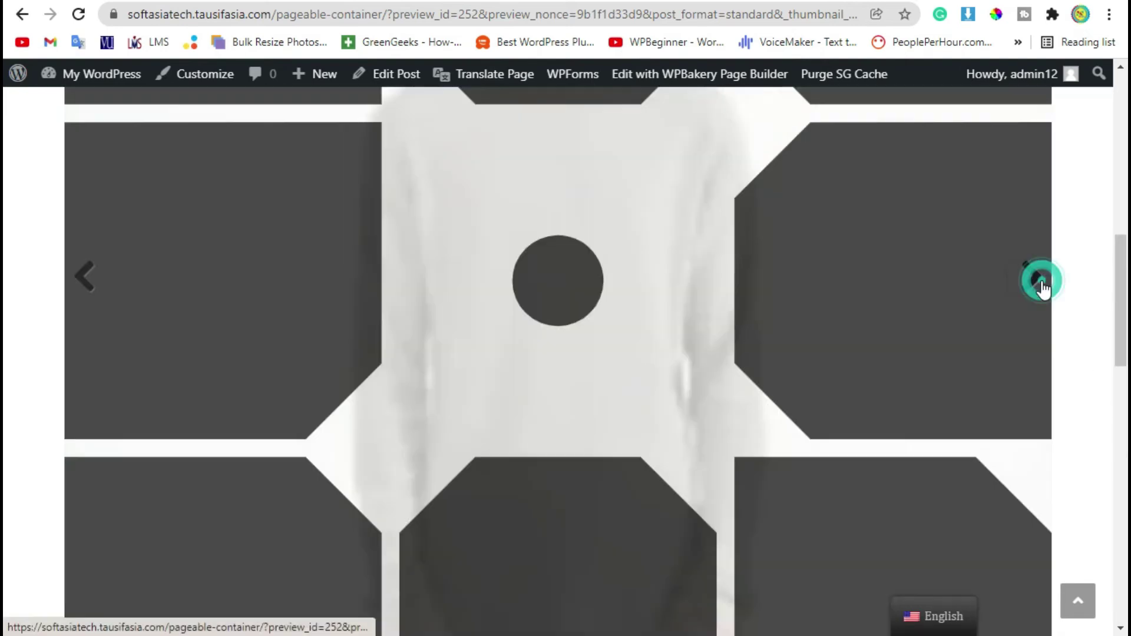
left_click(1031, 278)
Step: Switch to Section 3 to view its video player
scroll(518, 270, "down", 5)
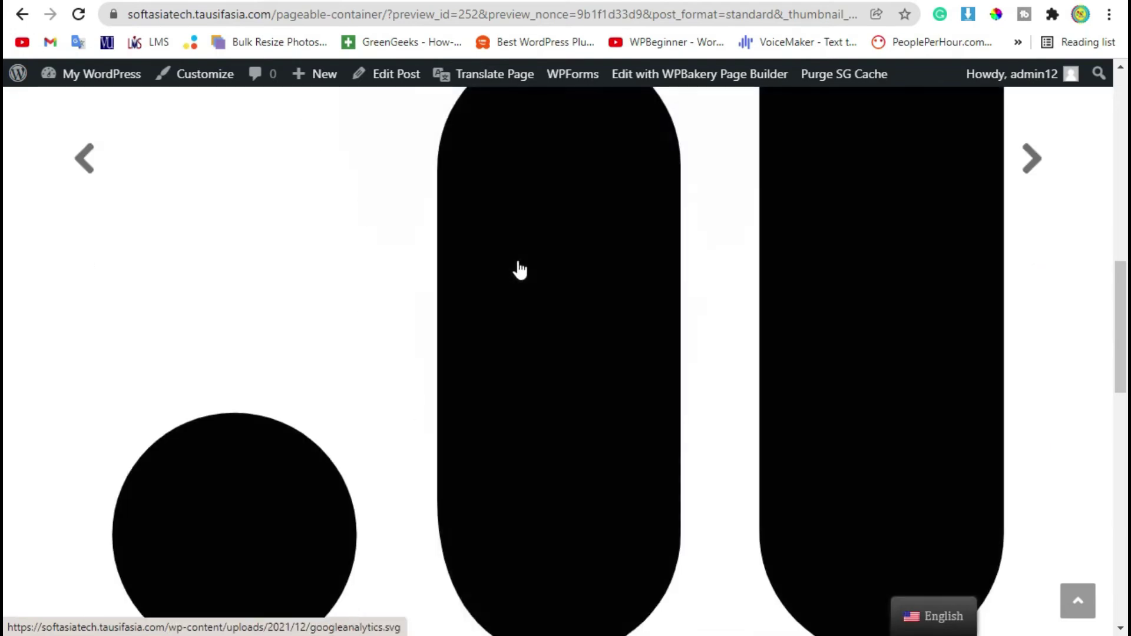
left_click(579, 400)
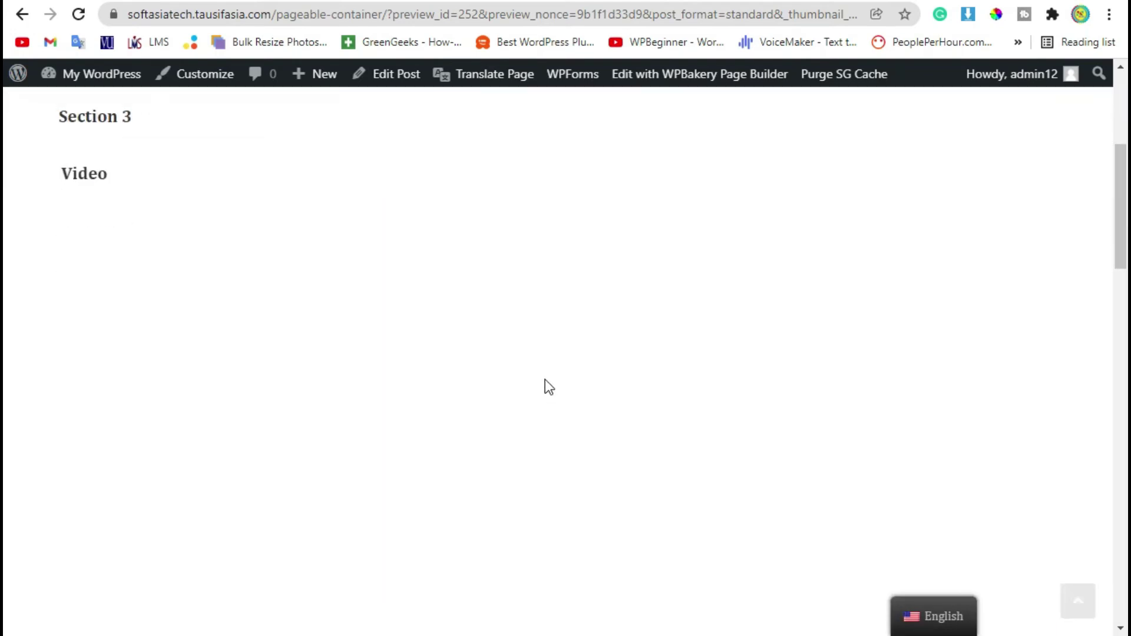
scroll(436, 348, "down", 5)
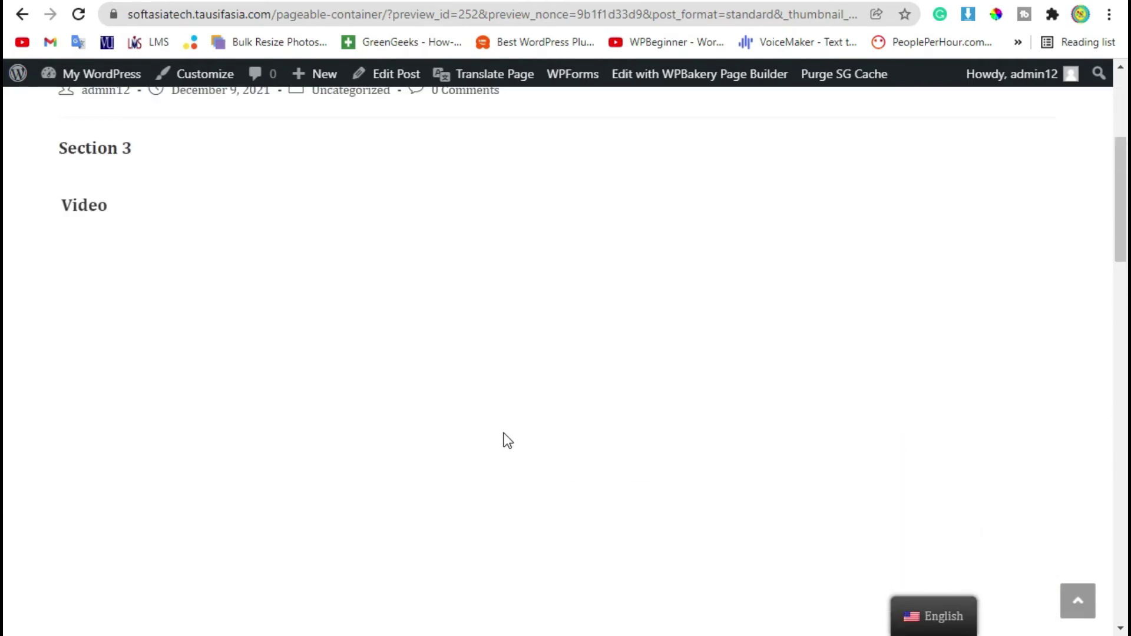
Step: Close the preview and edit Section 2's image gallery settings in the backend editor
key("ctrl+w")
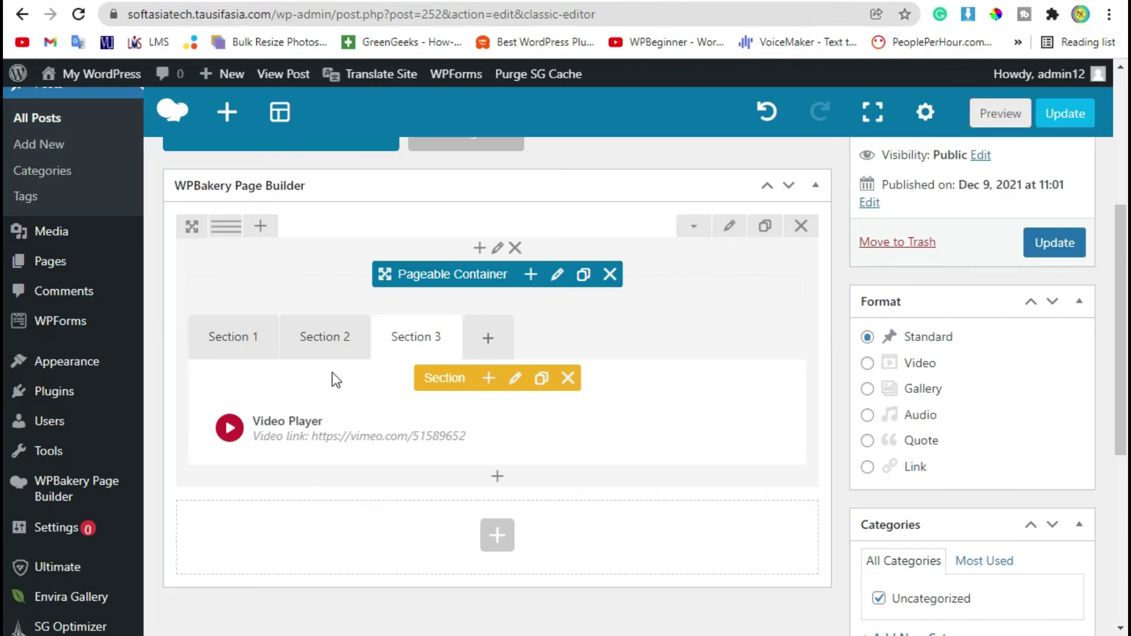
left_click(231, 334)
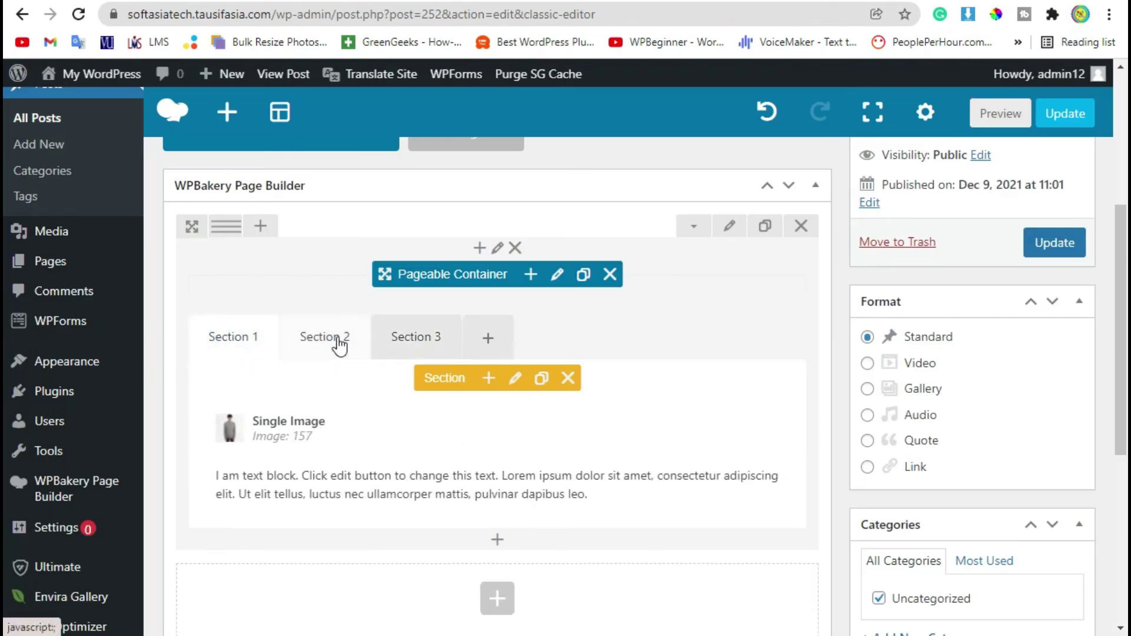
left_click(312, 341)
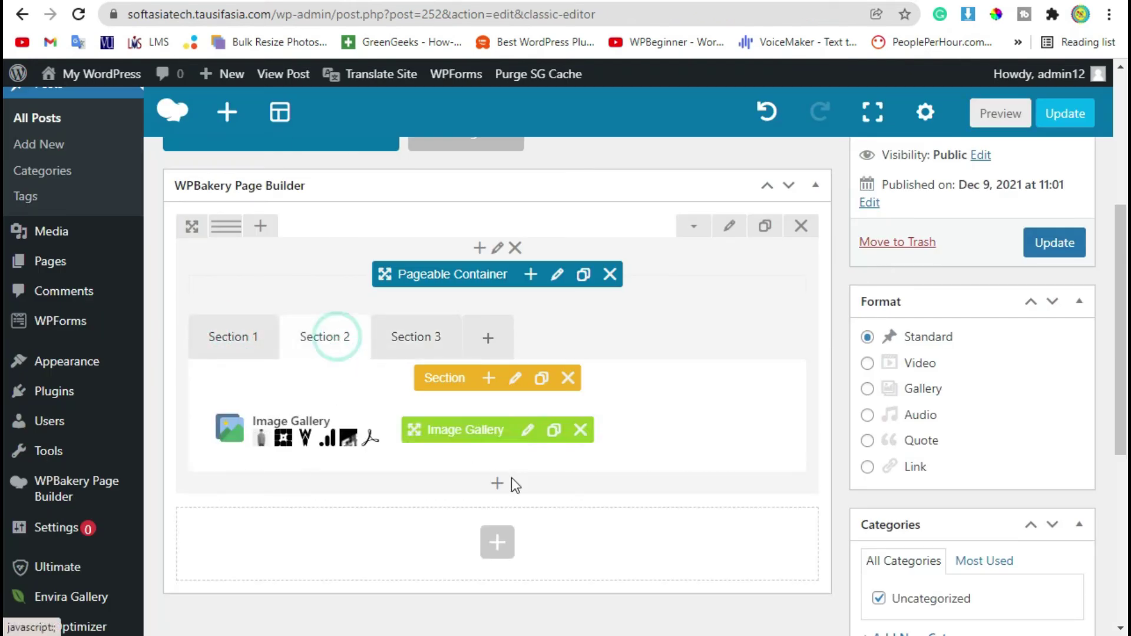
left_click(528, 430)
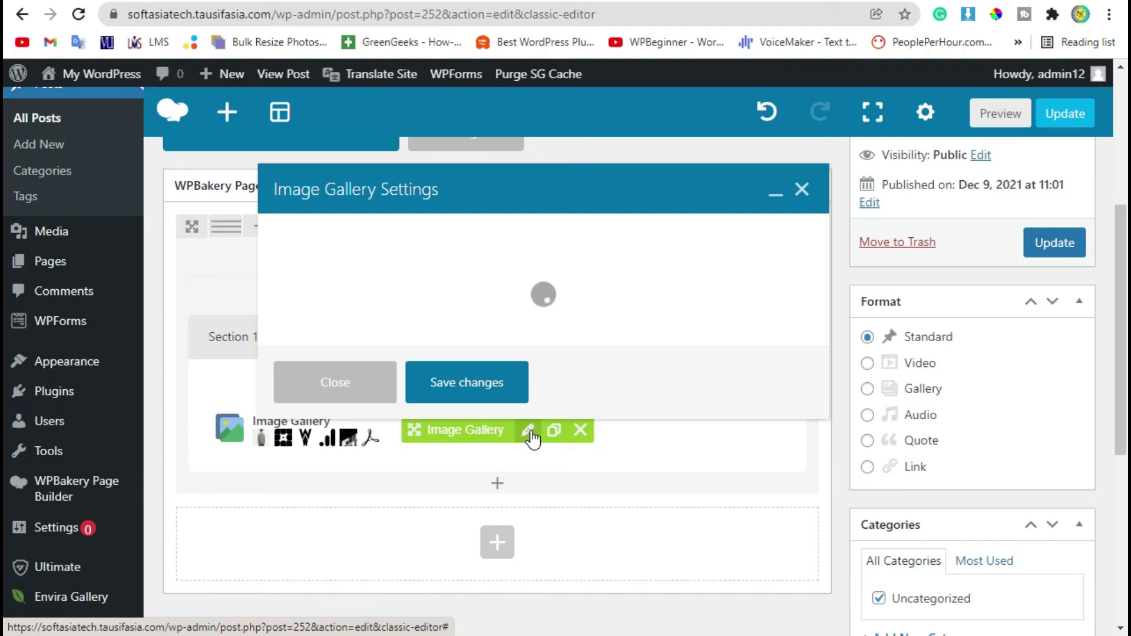
Step: Review the gallery options, keeping the auto-rotate interval at 3 seconds
scroll(521, 431, "down", 4)
scroll(517, 427, "up", 2)
scroll(517, 429, "down", 2)
scroll(468, 395, "up", 2)
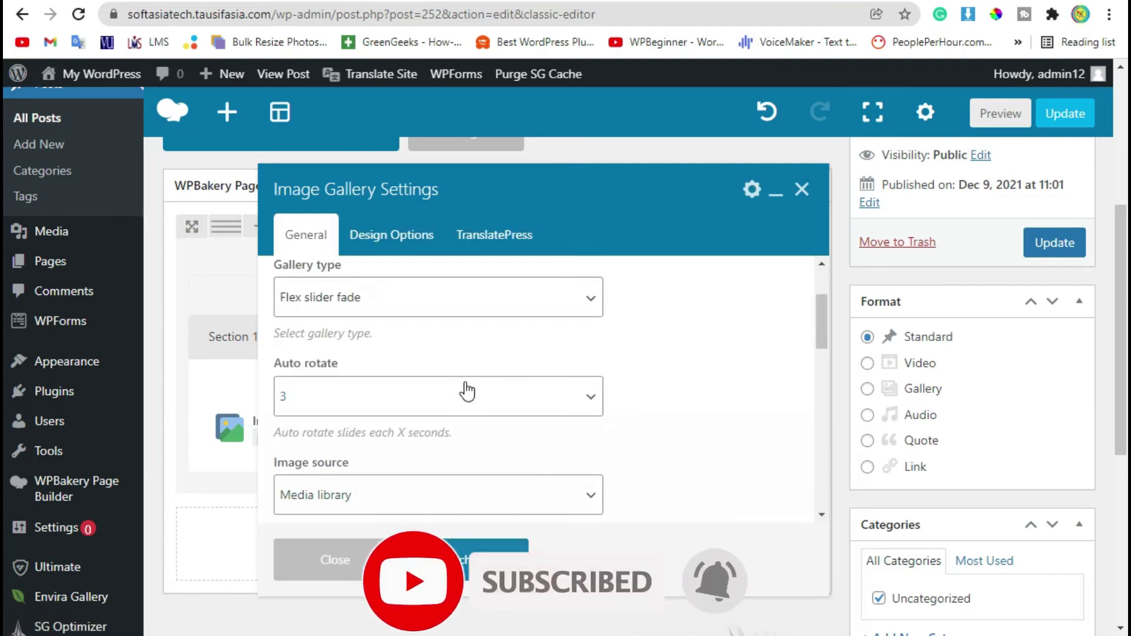
scroll(467, 395, "up", 2)
scroll(462, 391, "down", 2)
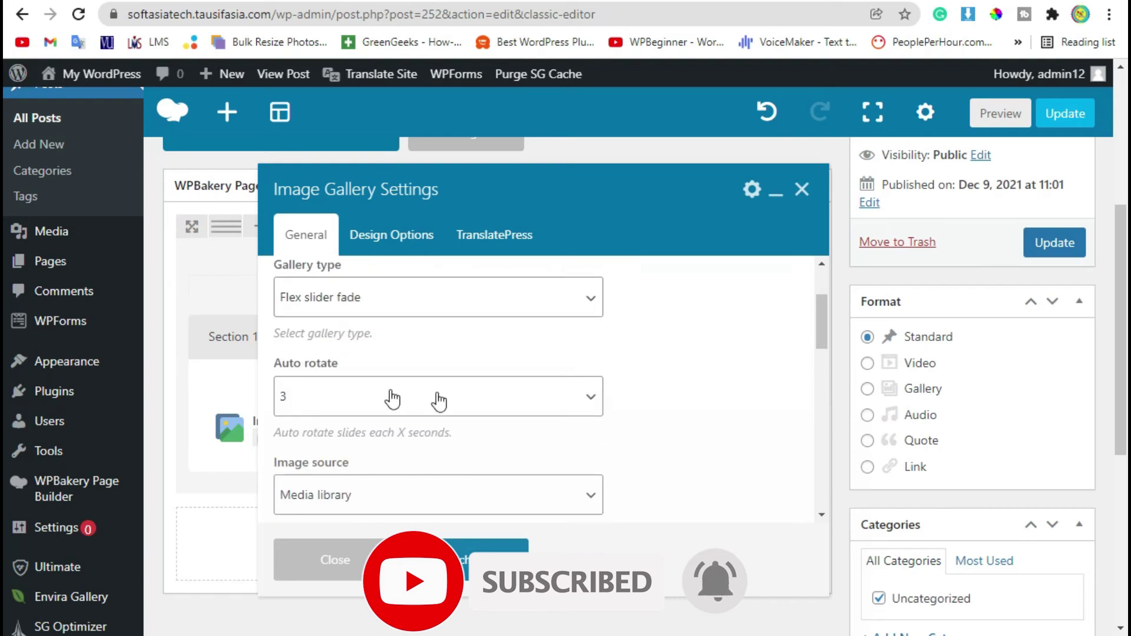
left_click(338, 393)
left_click(472, 404)
Step: Change the gallery Image size from 'thumbnail' to 'medium'
scroll(477, 409, "down", 3)
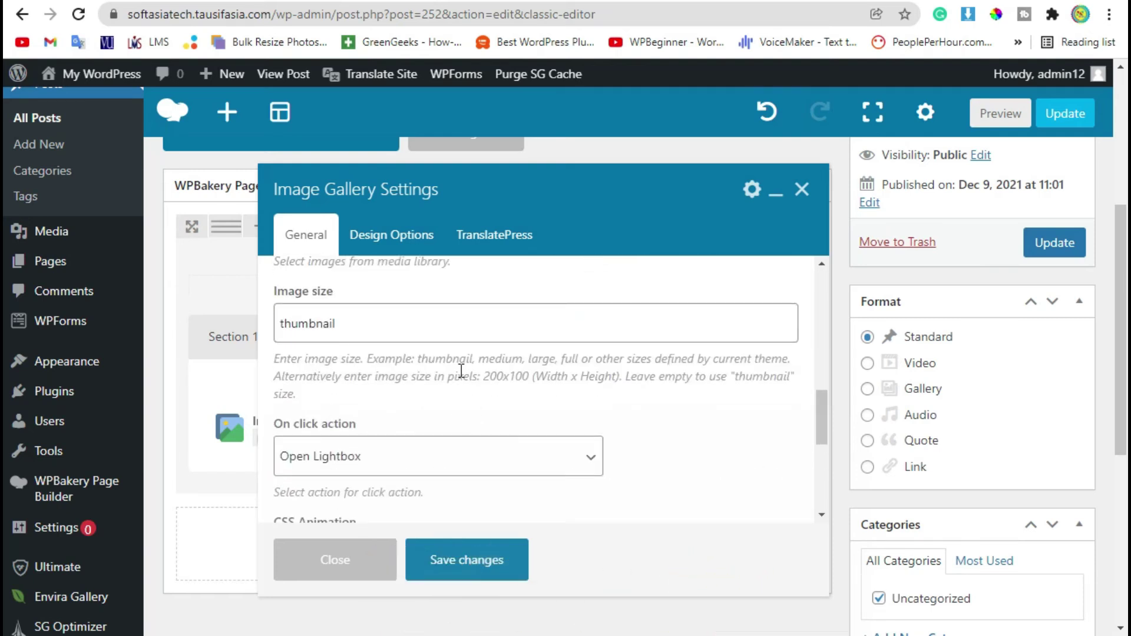
left_click_drag(336, 324, 285, 325)
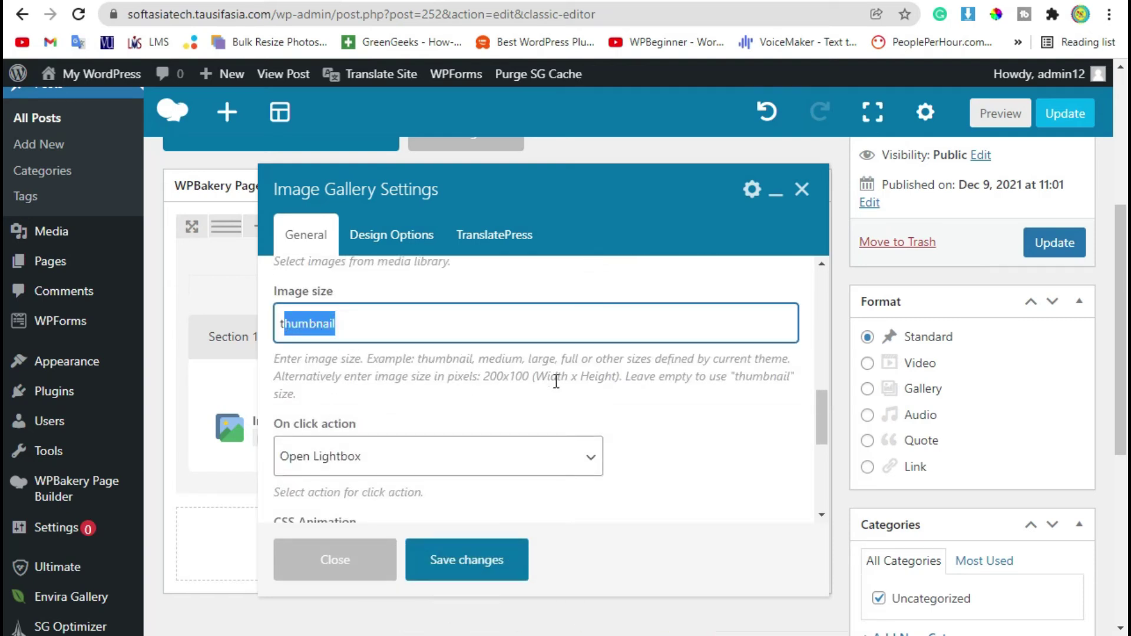
left_click_drag(478, 359, 253, 328)
key("BackSpace")
Step: Keep Open Lightbox as the on-click action and save the gallery settings
scroll(408, 404, "down", 2)
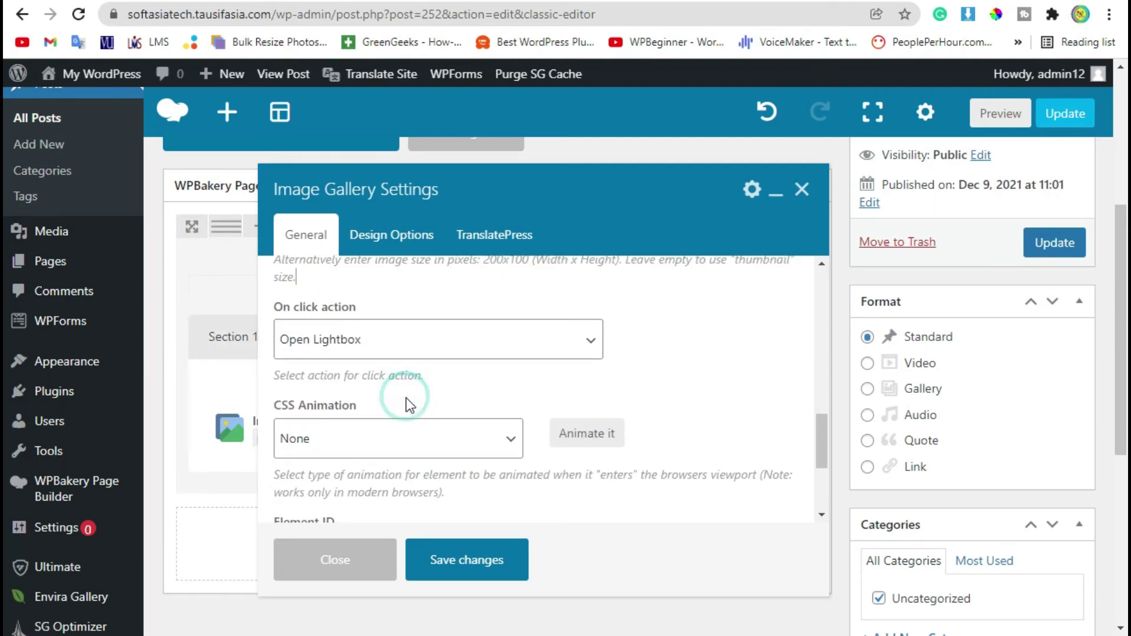
left_click(399, 326)
left_click(563, 340)
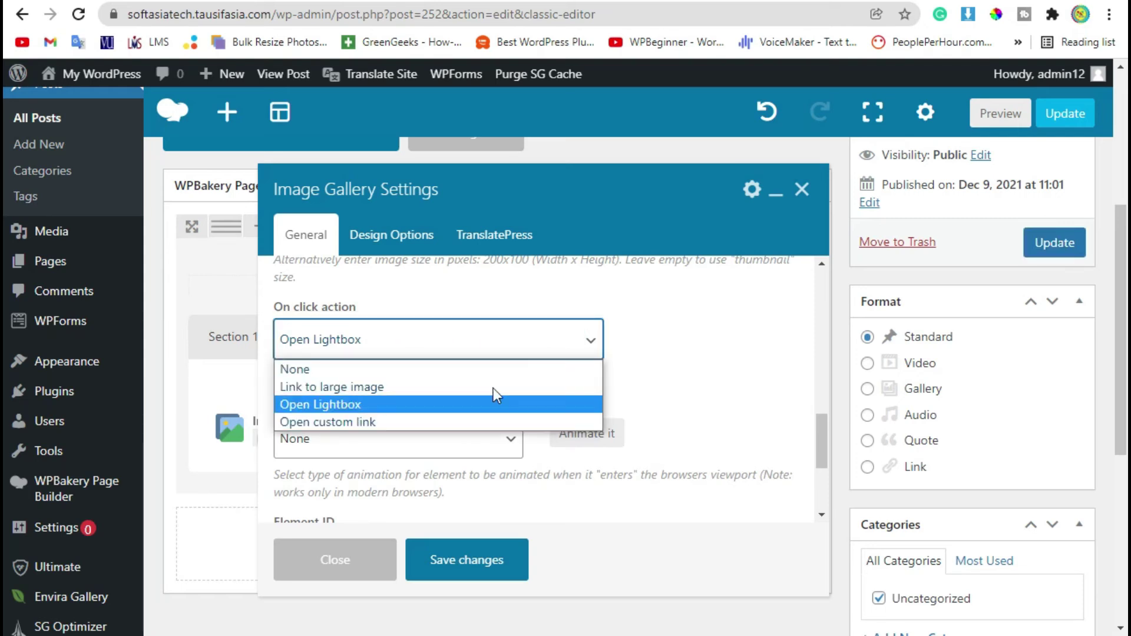
left_click(709, 386)
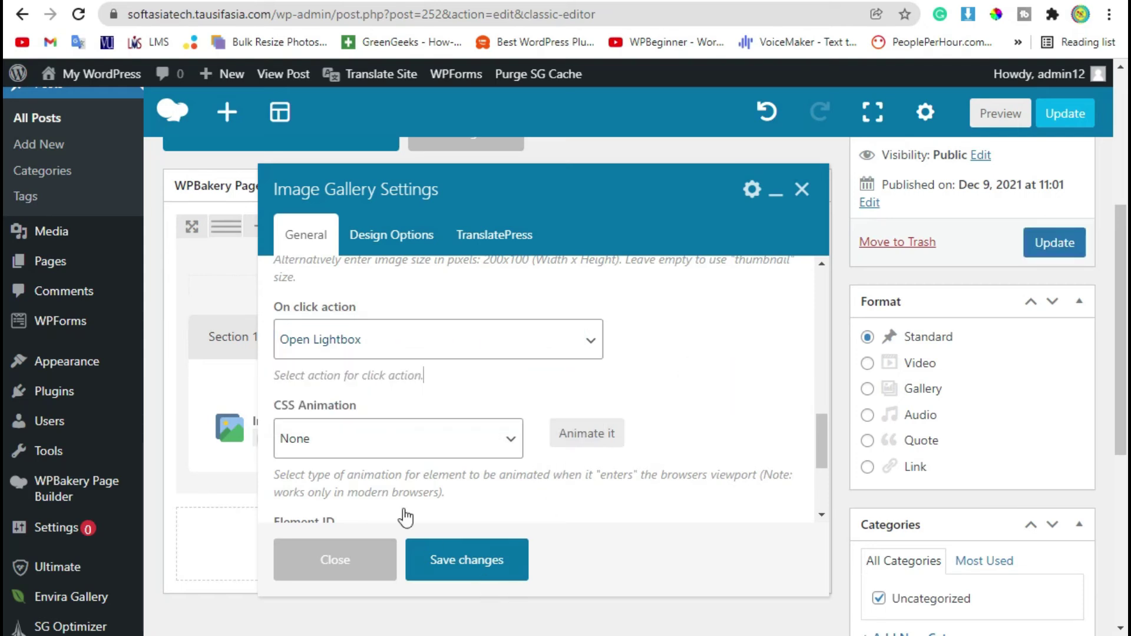
scroll(394, 480, "down", 3)
left_click(462, 559)
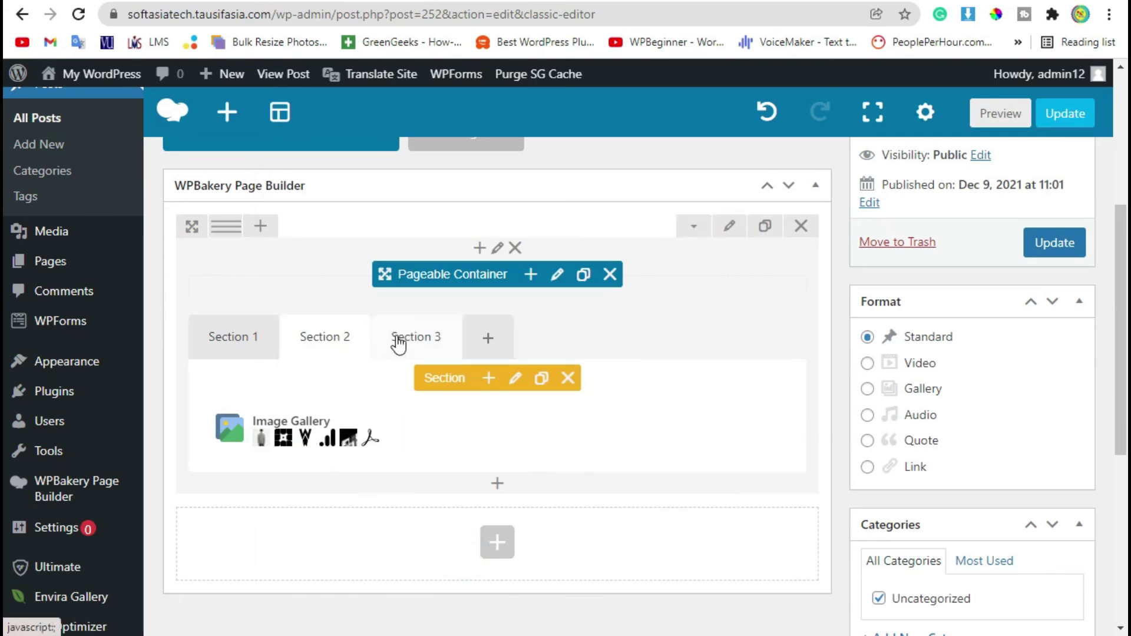
Step: Add a Posts Slider with post type 'post' to Section 3, above the Video Player
left_click(398, 336)
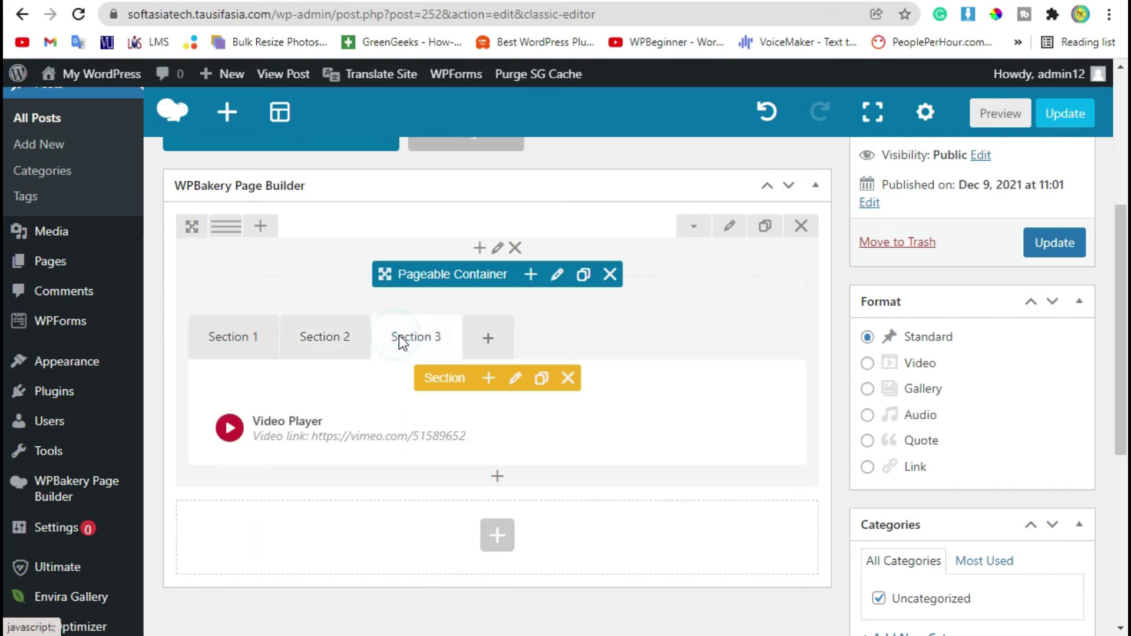
left_click(487, 383)
left_click(345, 313)
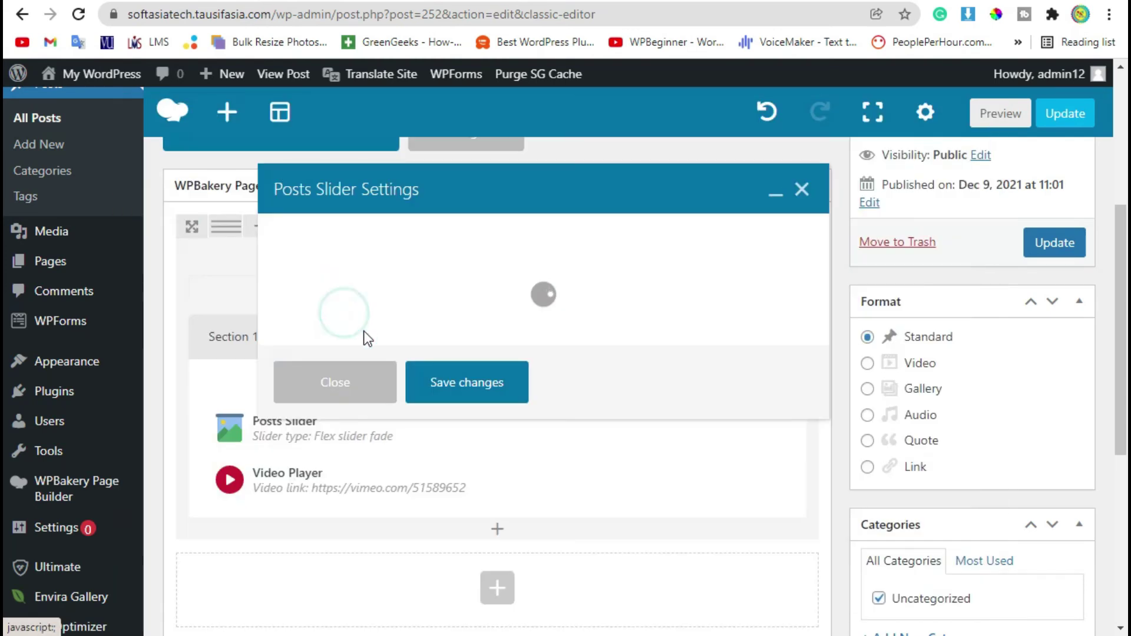
scroll(505, 434, "down", 12)
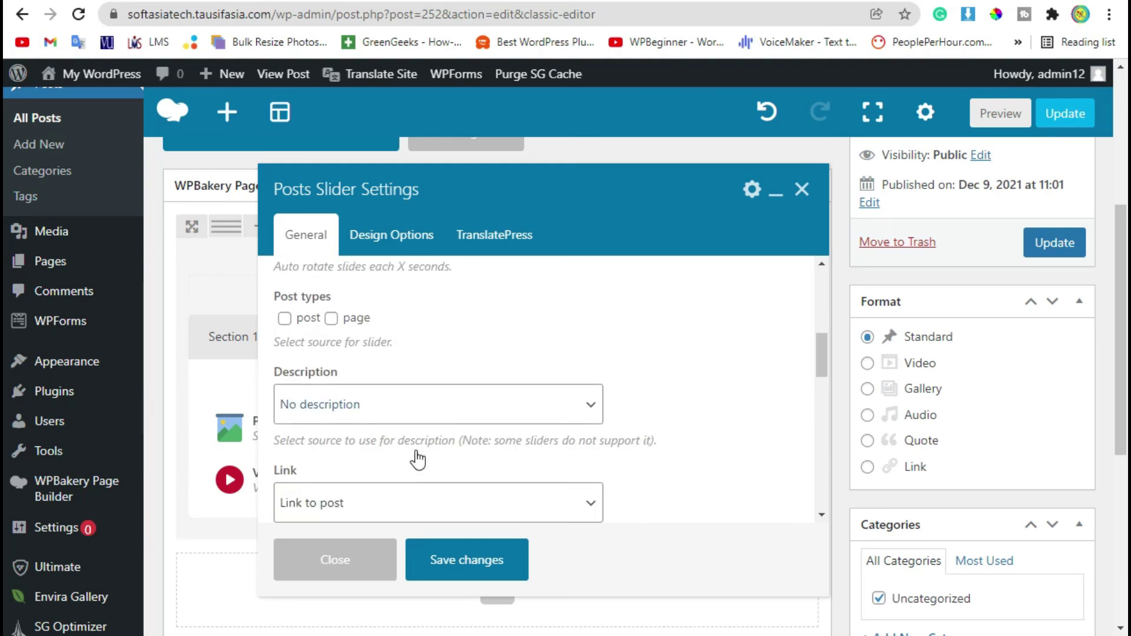
scroll(353, 417, "down", 2)
scroll(368, 406, "up", 14)
scroll(375, 416, "down", 5)
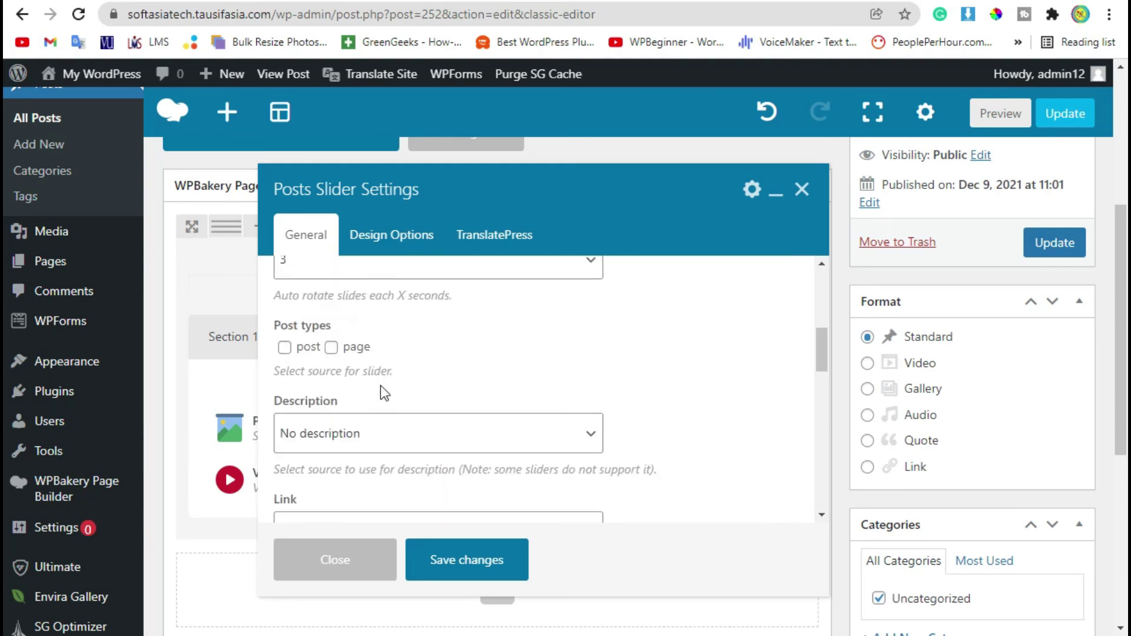
scroll(383, 330, "down", 2)
scroll(307, 348, "up", 2)
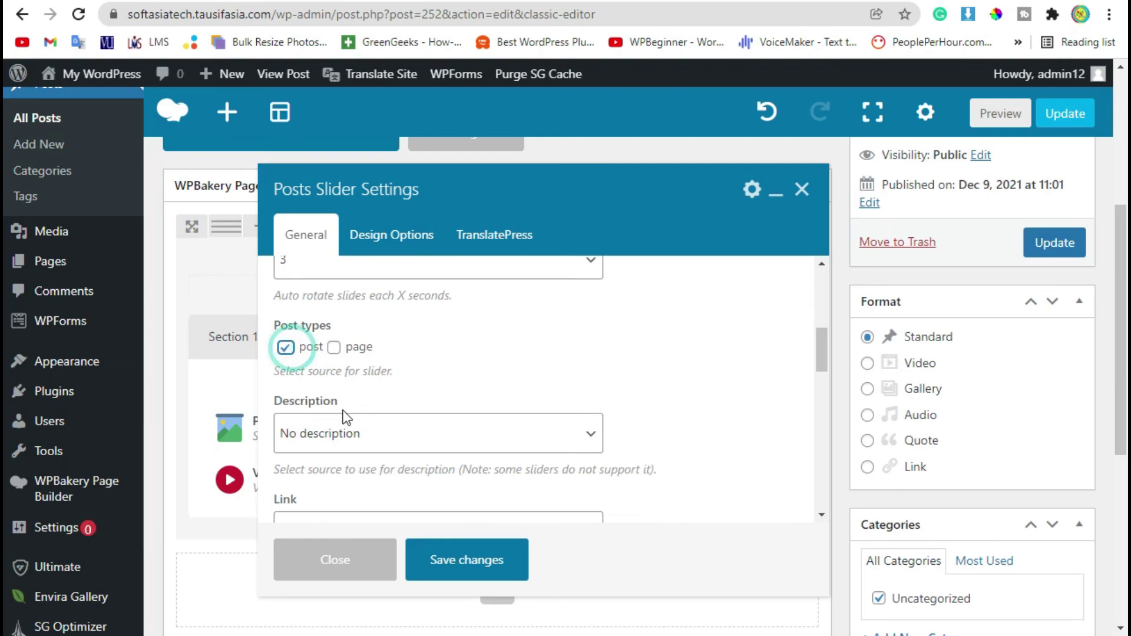
left_click(469, 561)
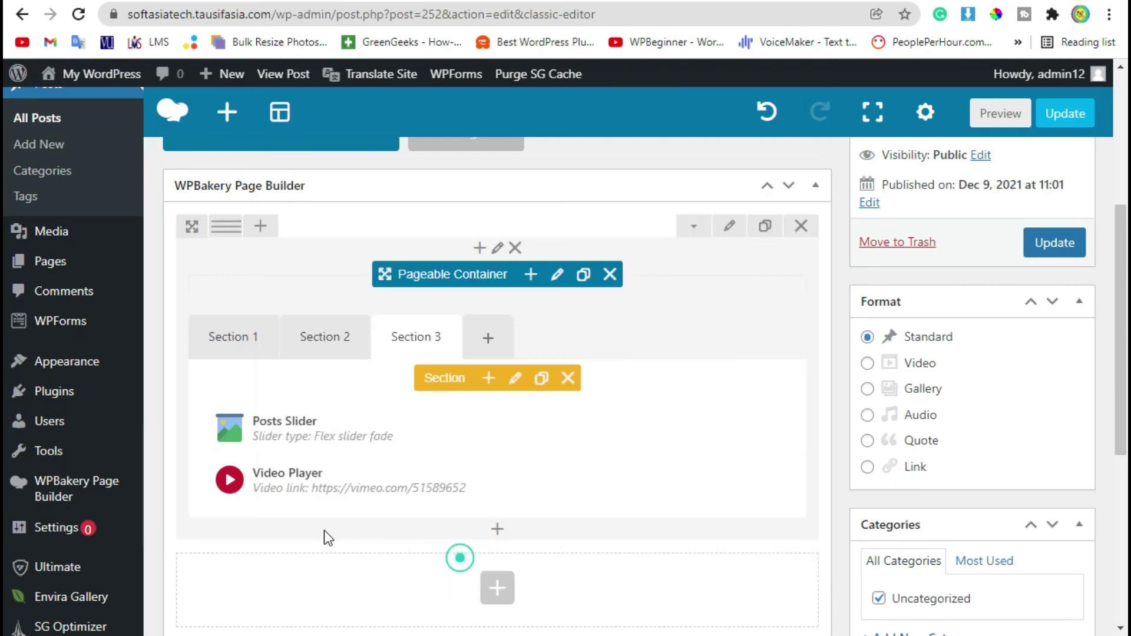
Step: Preview the updated Pageable Container post on the live site
left_click(992, 113)
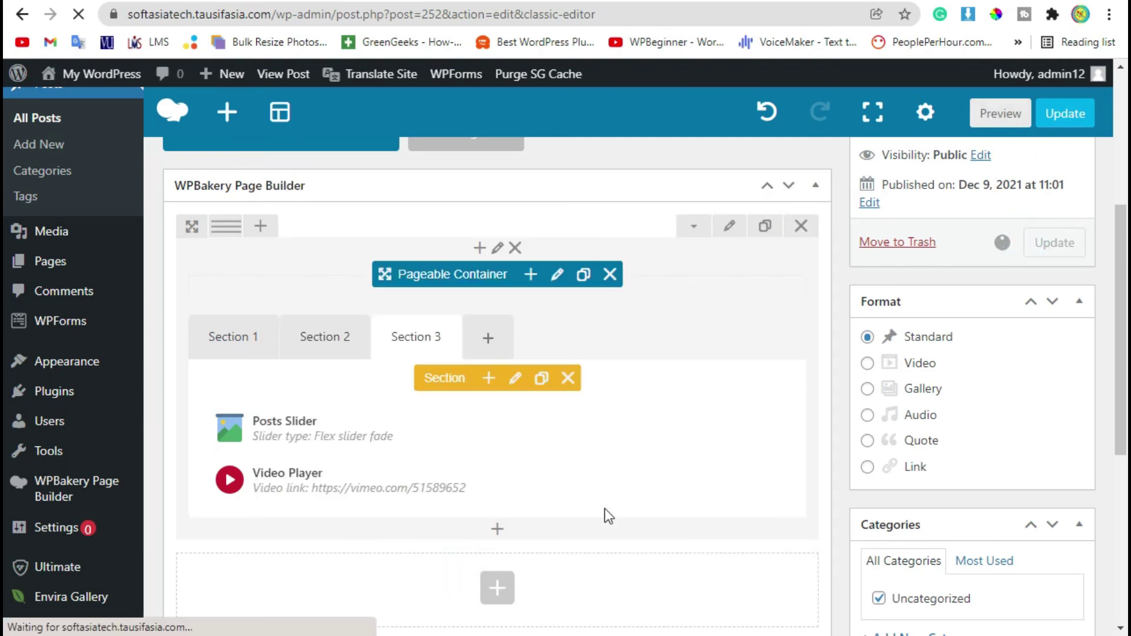
mouse_move(602, 500)
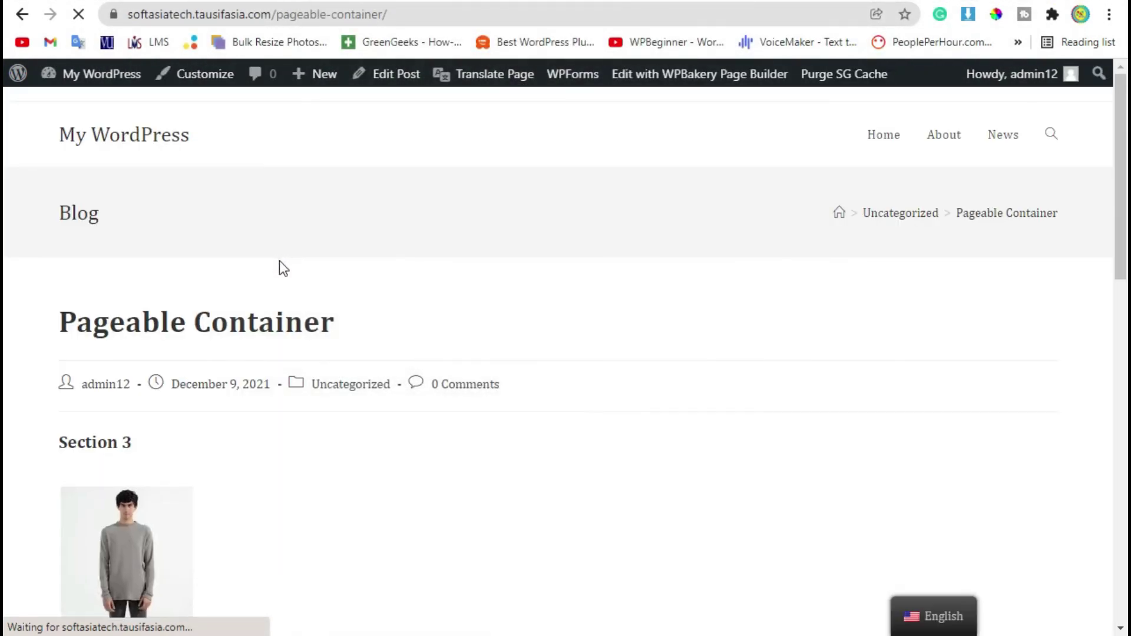
scroll(283, 265, "down", 4)
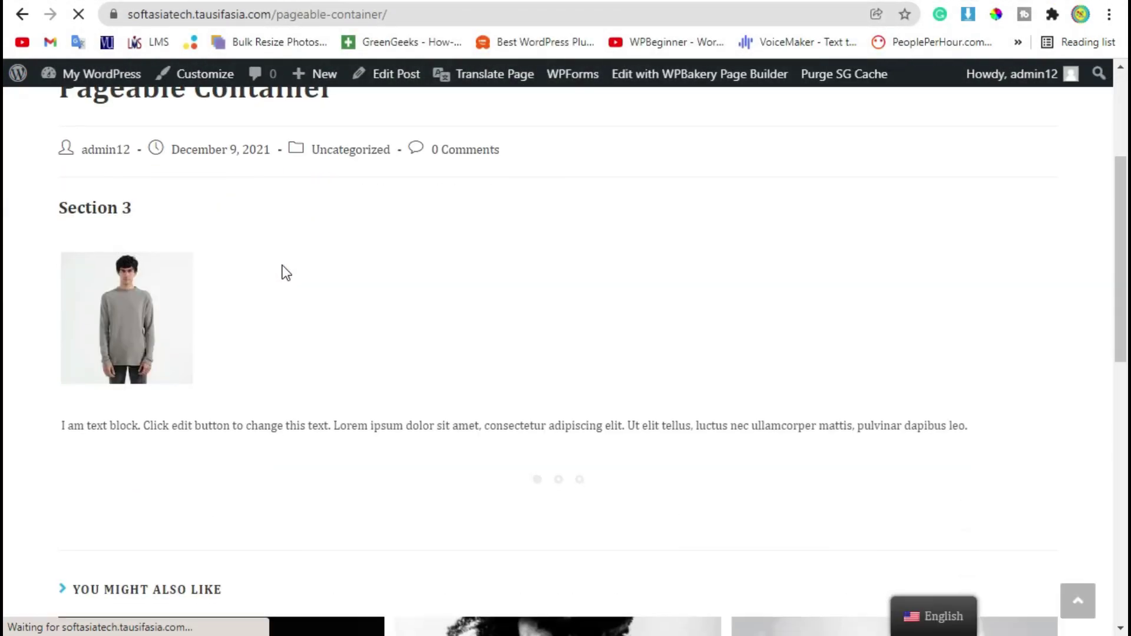
left_click(558, 479)
scroll(567, 490, "down", 8)
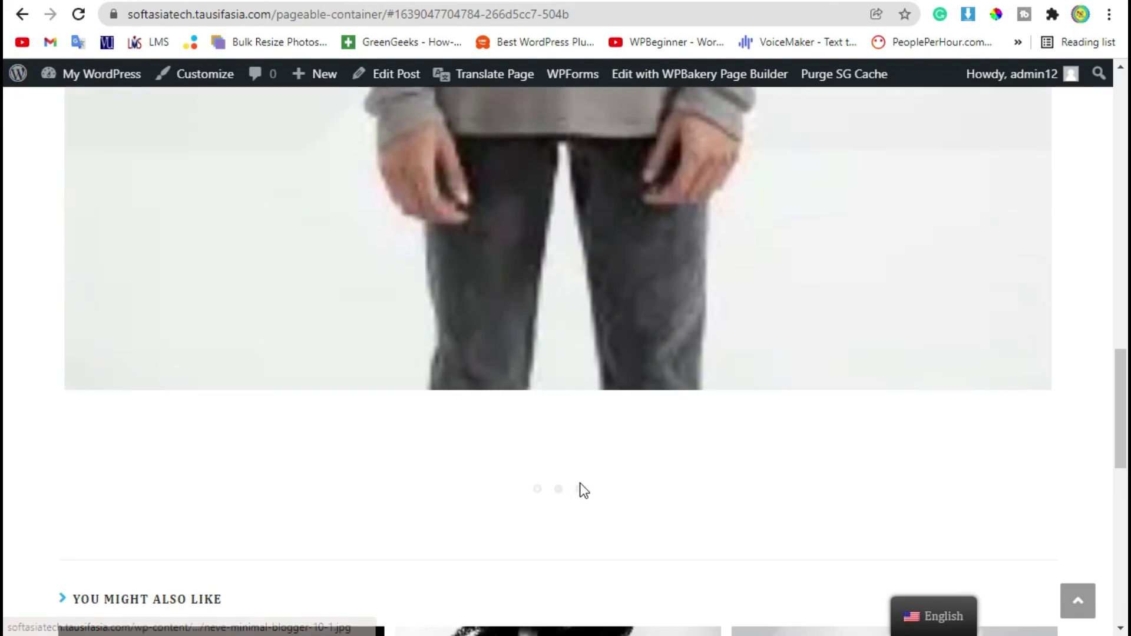
left_click(580, 489)
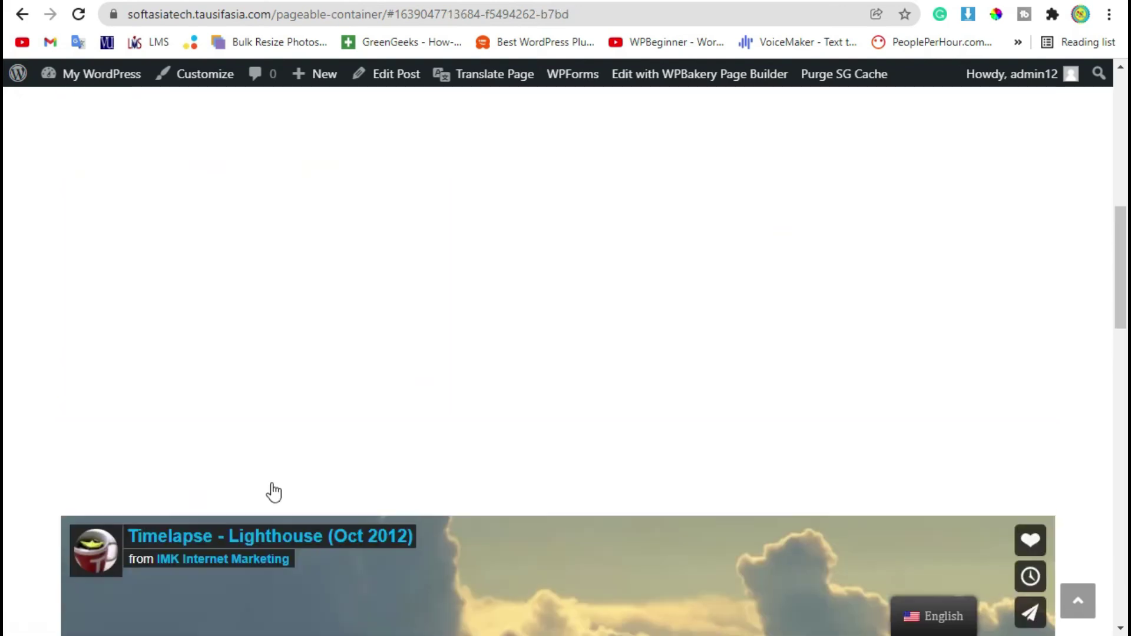
scroll(466, 464, "up", 4)
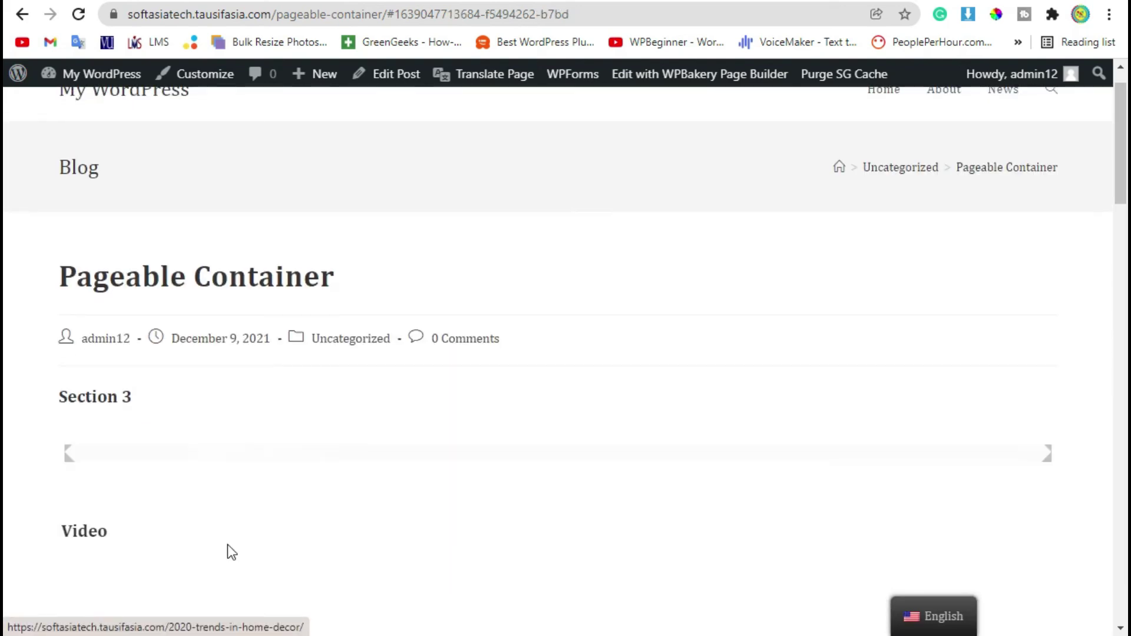
scroll(229, 554, "down", 8)
scroll(230, 550, "down", 3)
scroll(230, 551, "up", 12)
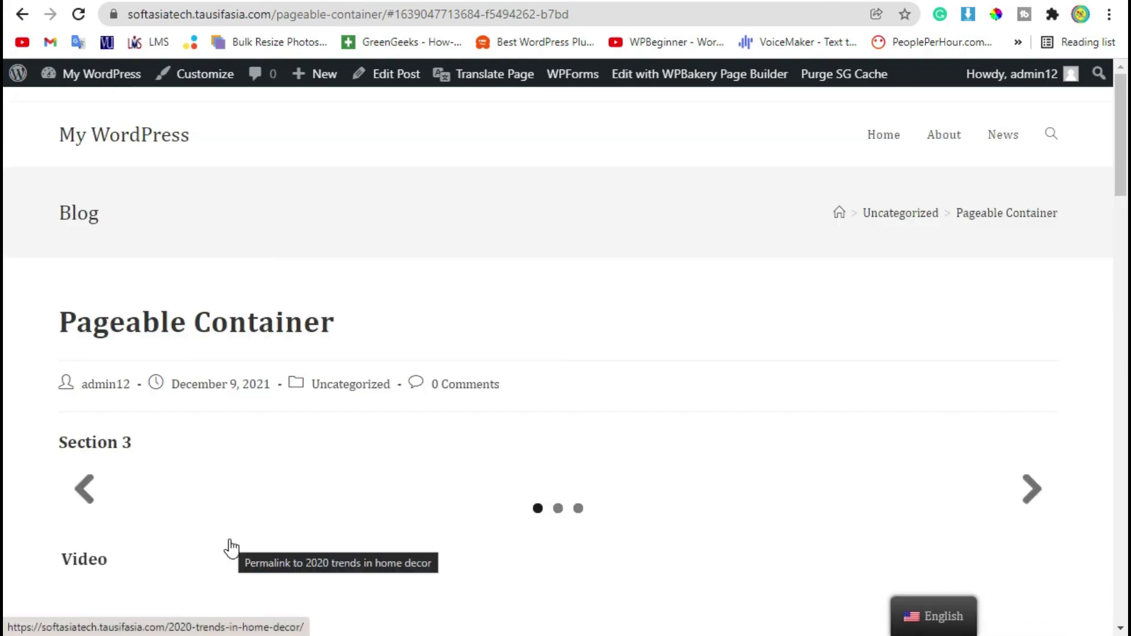
scroll(229, 548, "down", 4)
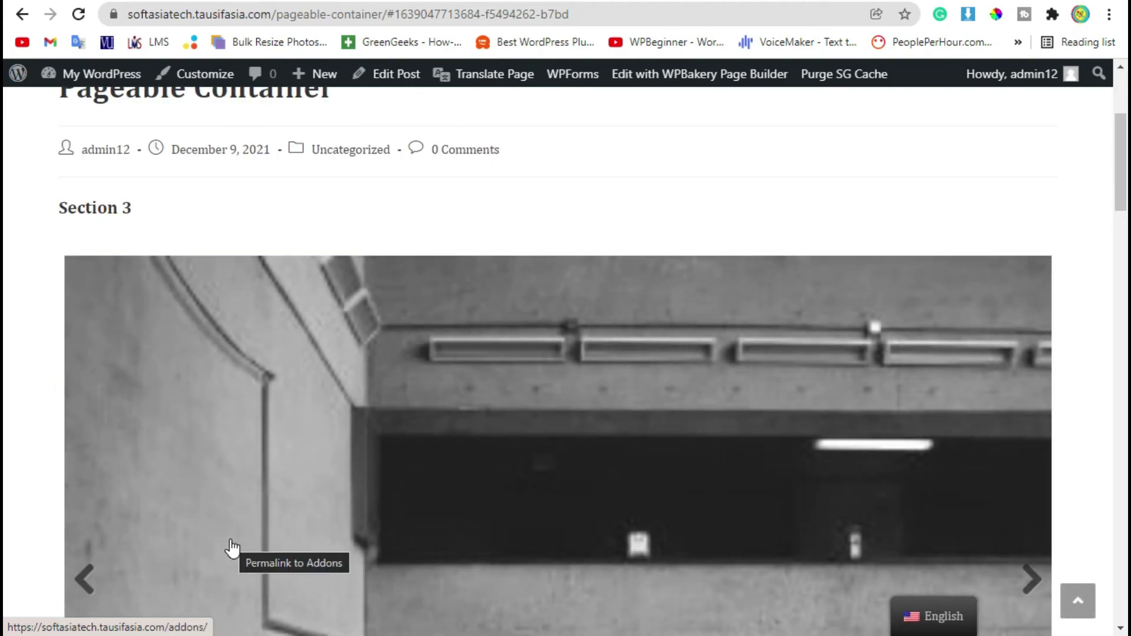